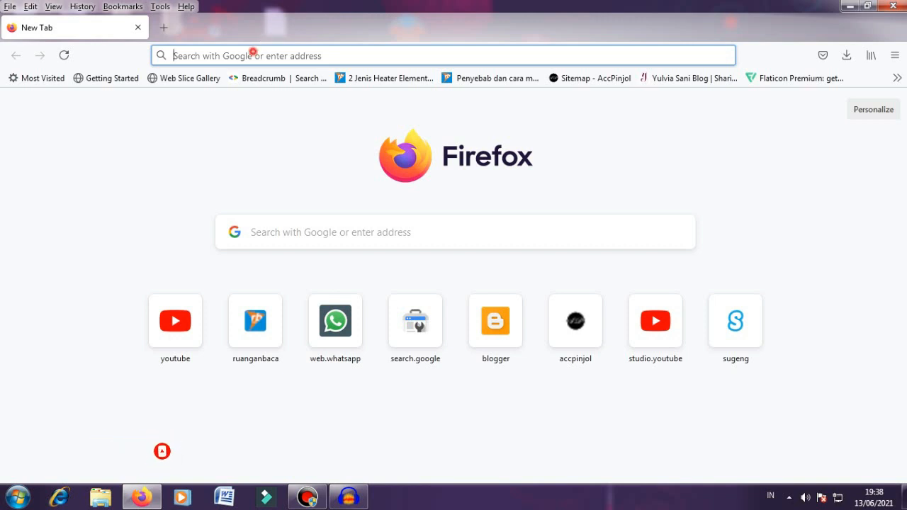
Step: Open google.com and search for 'kyocera lampung', scrolling through the results
left_click(253, 56)
type("google.com/")
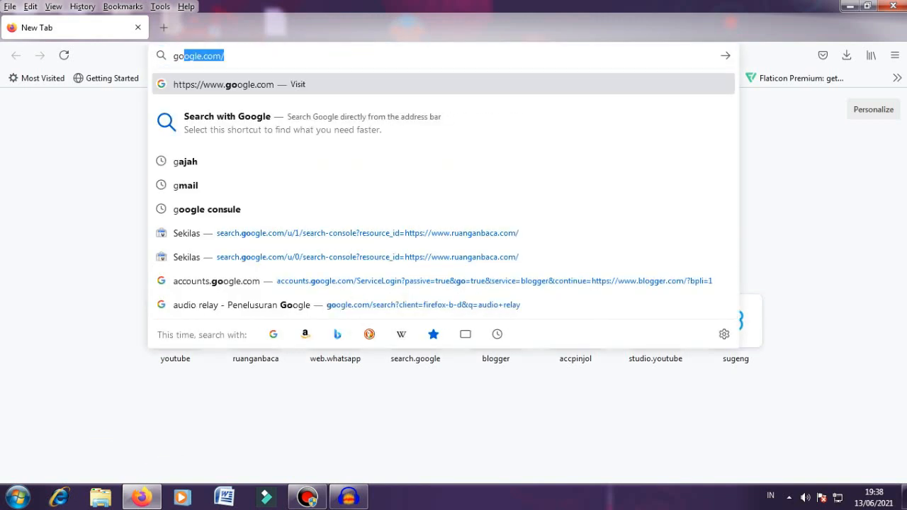
key("Return")
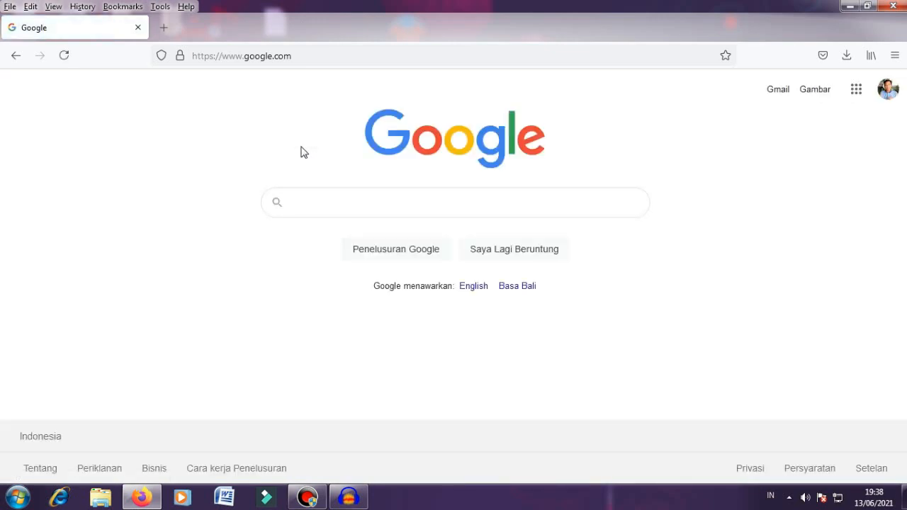
type("kyocera")
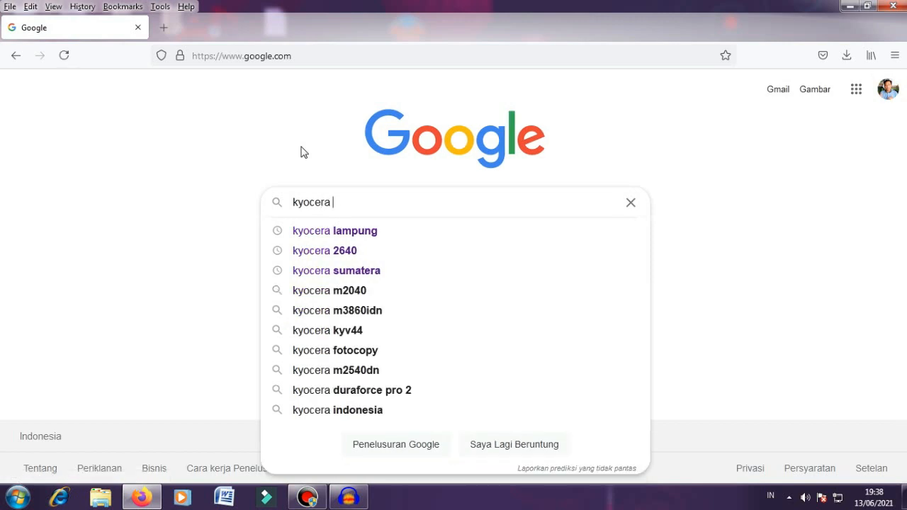
key("Down")
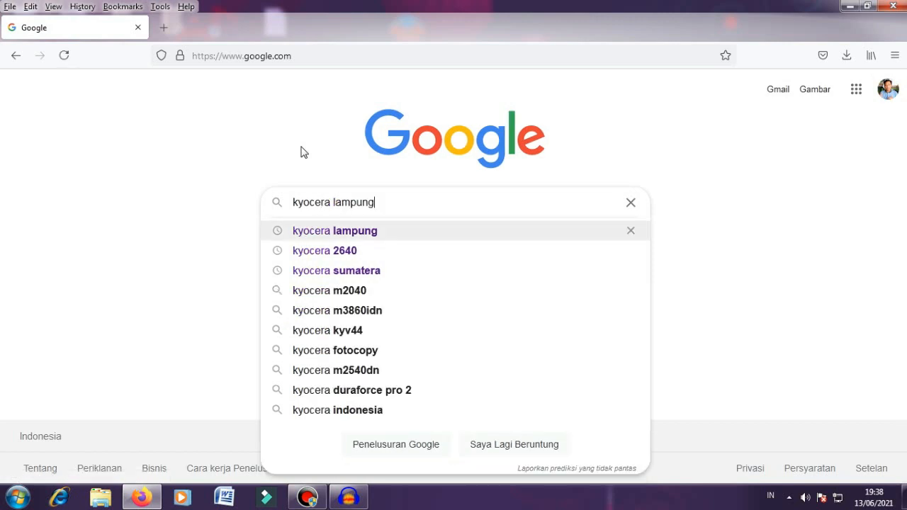
key("Return")
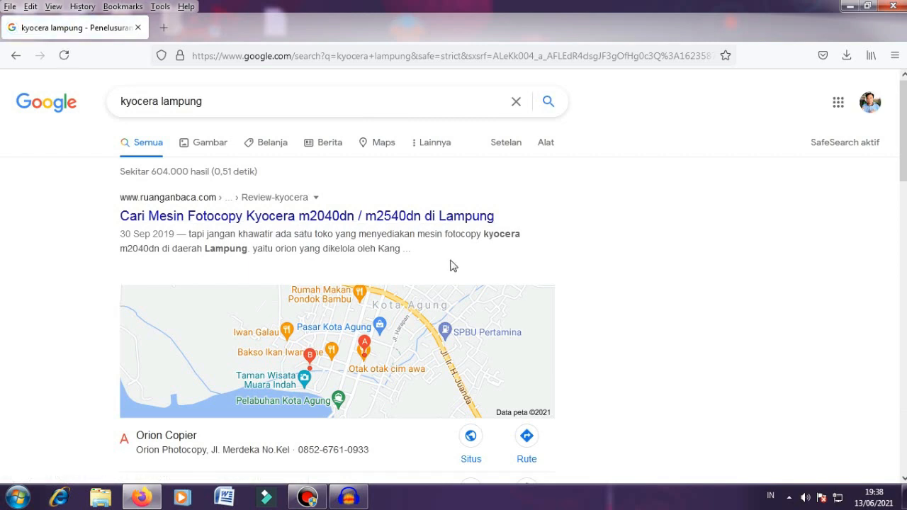
scroll(383, 297, "down", 2)
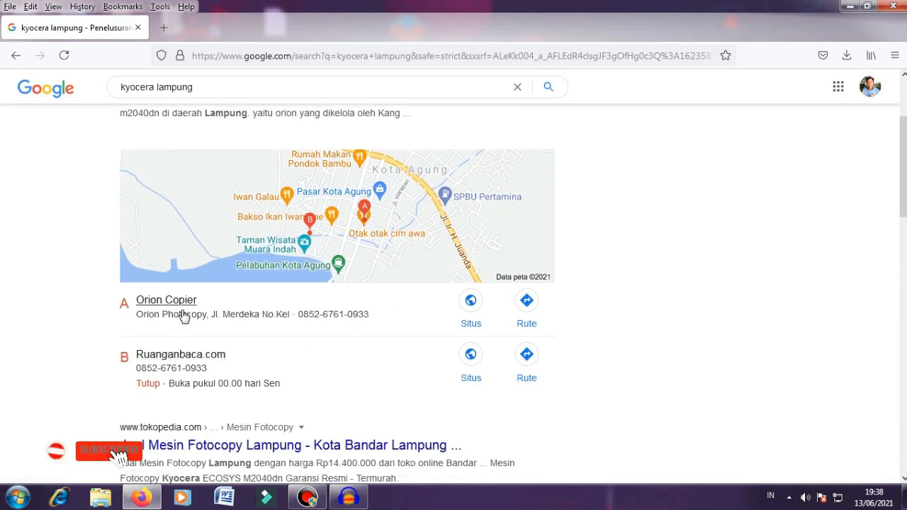
scroll(607, 264, "up", 2)
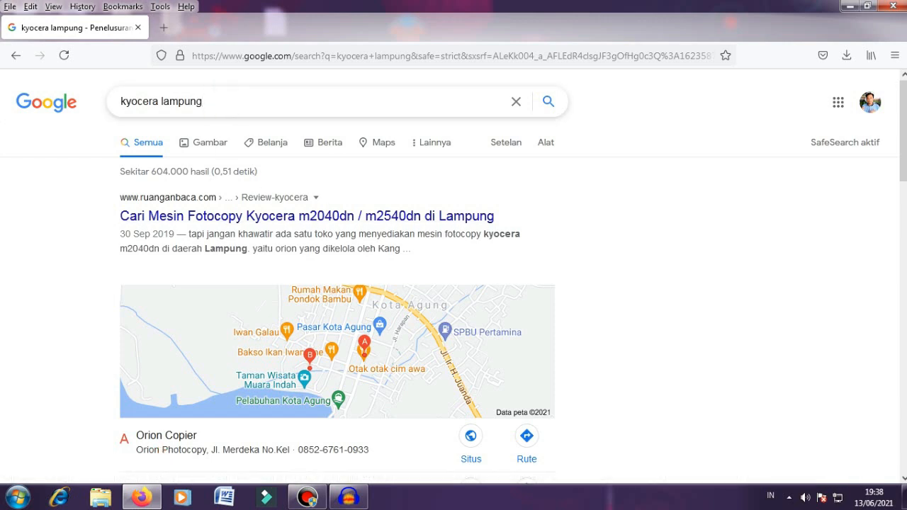
Step: Select the whole 'kyocera lampung' query so it can be replaced
left_click_drag(203, 102, 121, 101)
left_click(141, 78)
left_click_drag(219, 100, 88, 108)
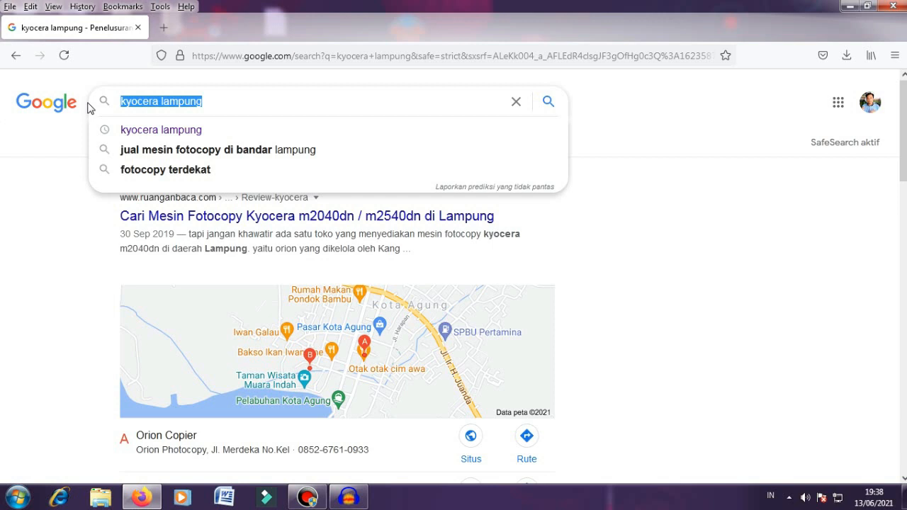
Step: Search for 'orion percetakan dan fotocopy' and scroll through the Orion Photocopy dan Percetakan results
type("orion")
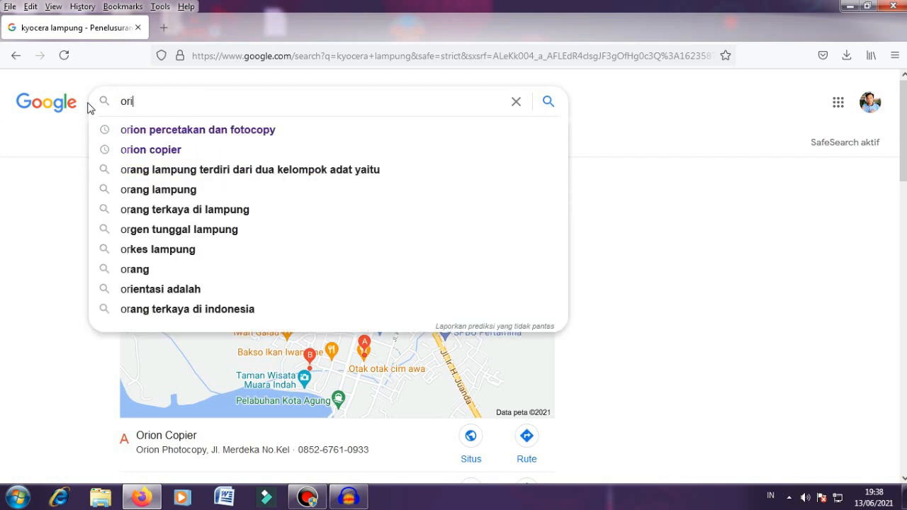
left_click(170, 127)
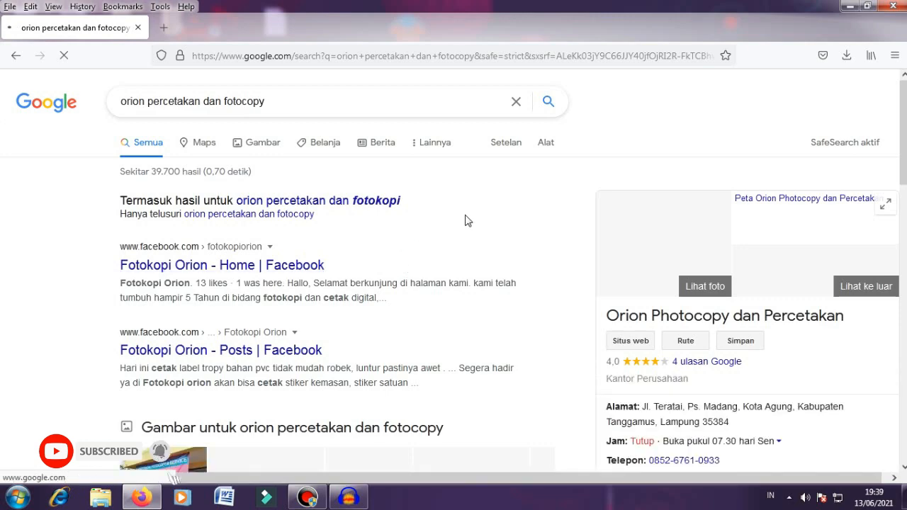
scroll(466, 219, "down", 3)
scroll(628, 186, "up", 3)
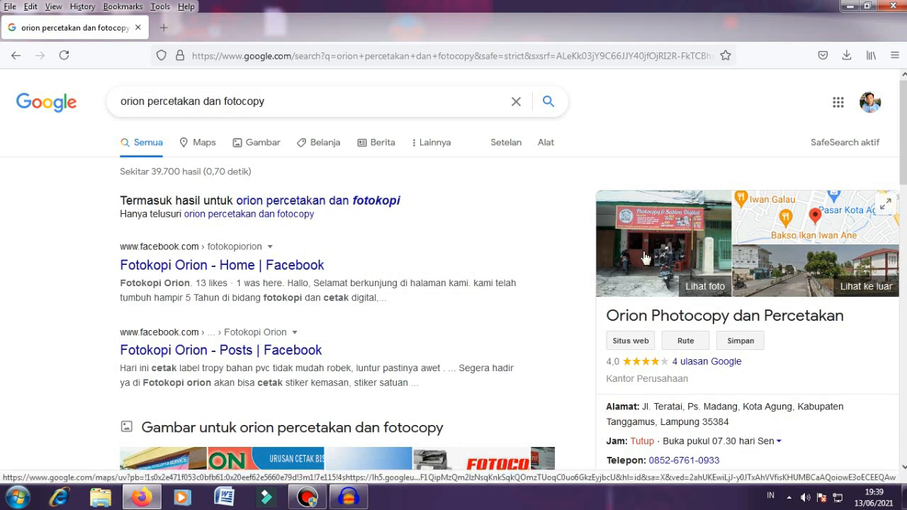
scroll(645, 258, "down", 2)
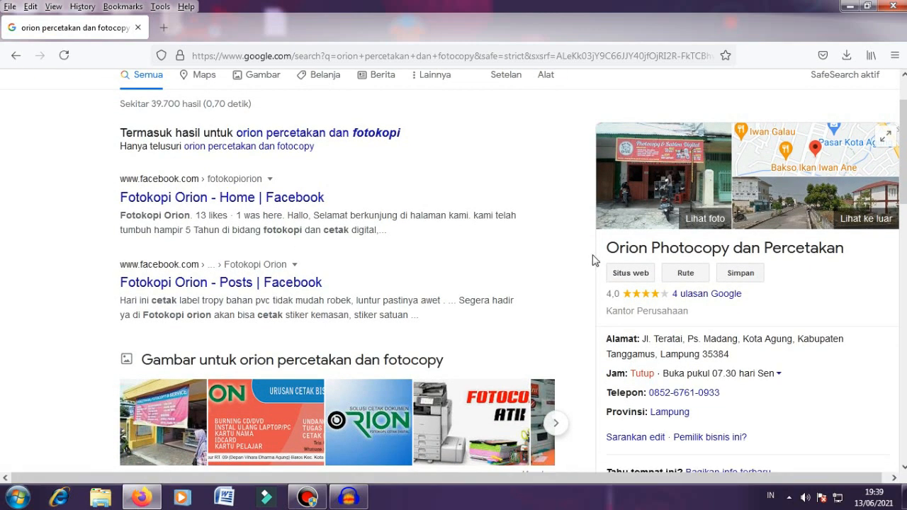
scroll(626, 244, "up", 2)
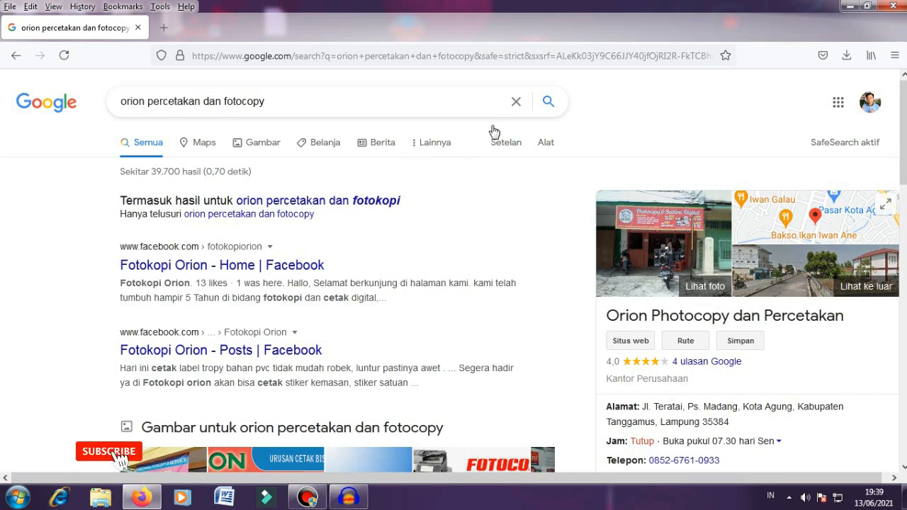
Step: Clear the query and rerun the 'kyocera lampung' search from history
left_click(516, 102)
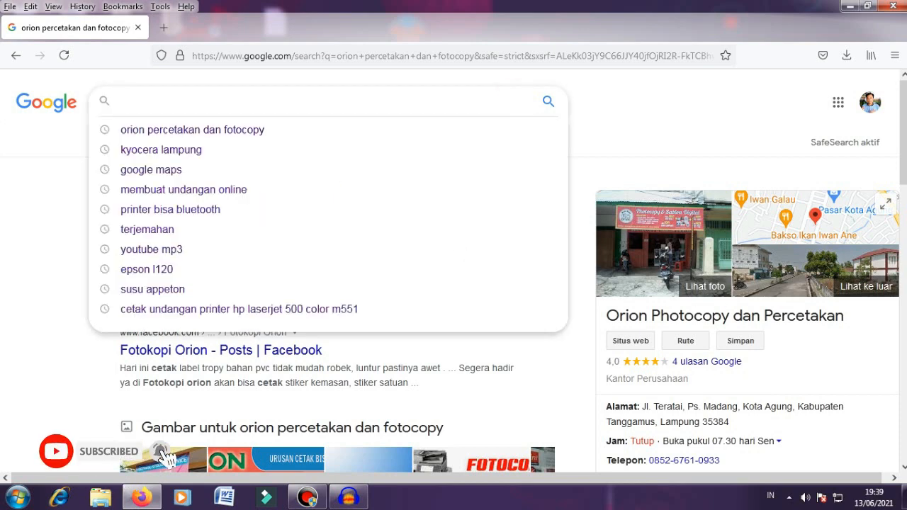
left_click(257, 152)
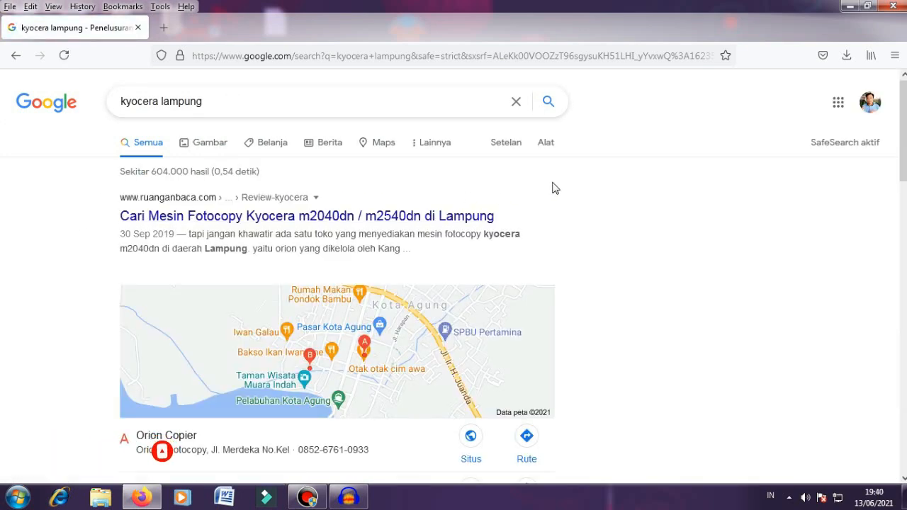
scroll(580, 229, "down", 2)
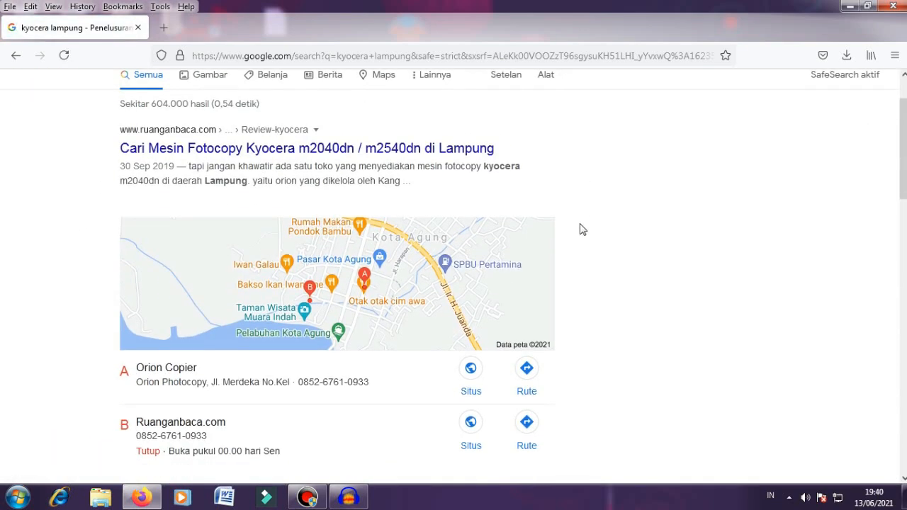
scroll(562, 229, "up", 2)
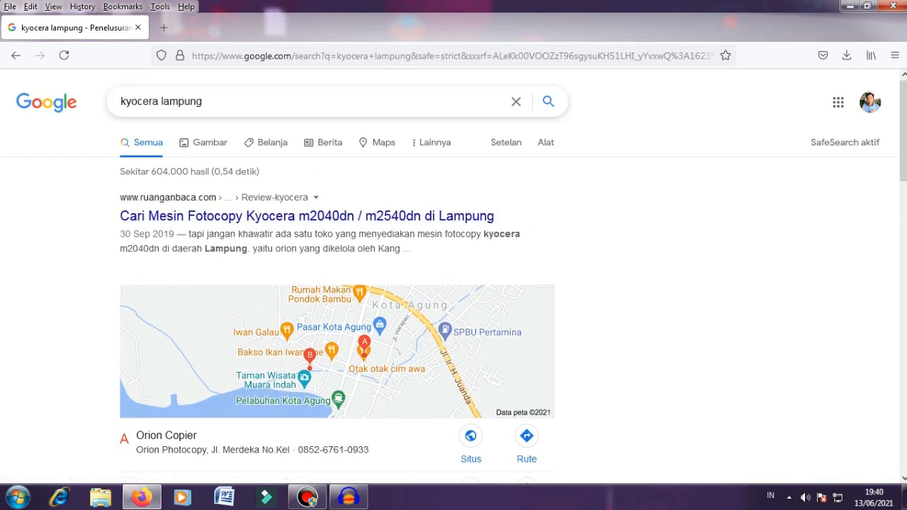
Step: Open the ruanganbaca.com result about the Kyocera m2040dn / m2540dn in Lampung
triple_click(233, 107)
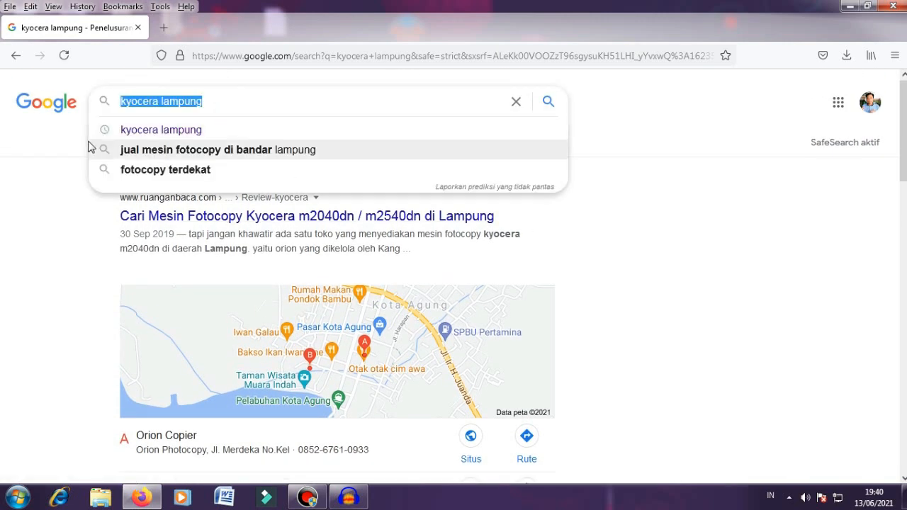
left_click(60, 147)
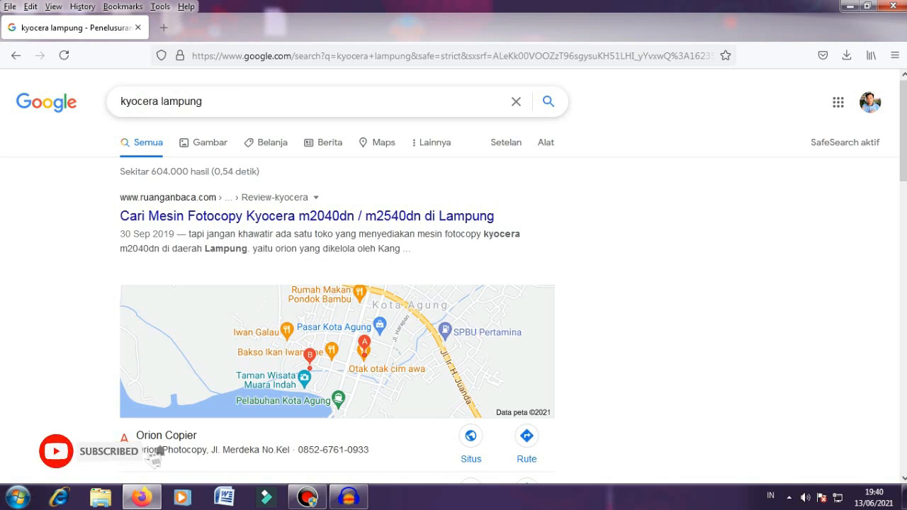
triple_click(161, 101)
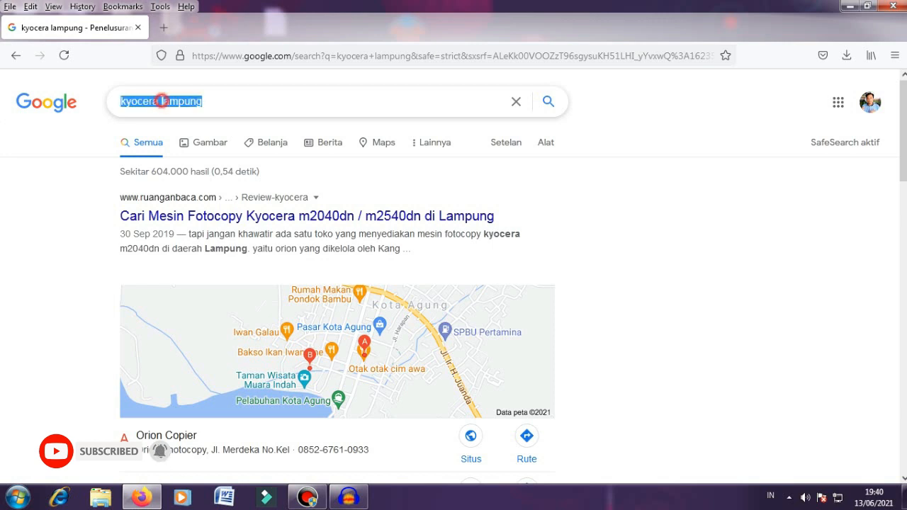
left_click(219, 103)
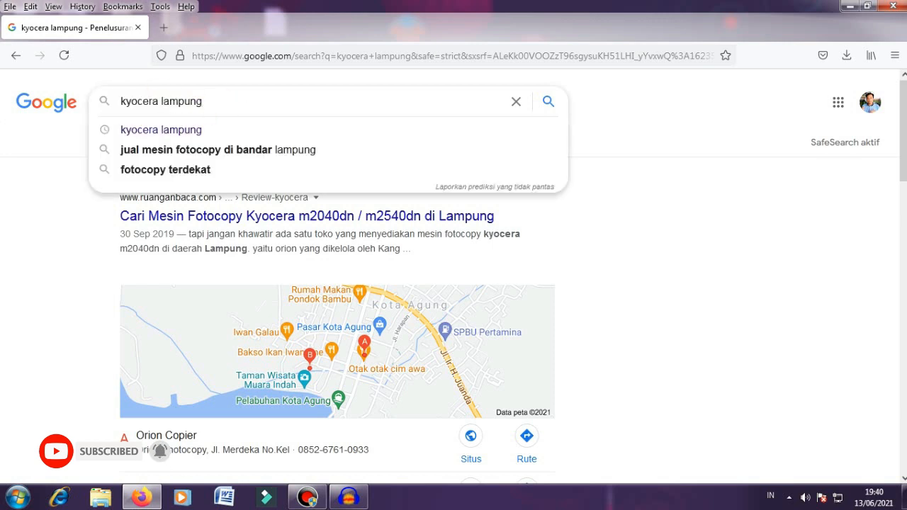
double_click(164, 100)
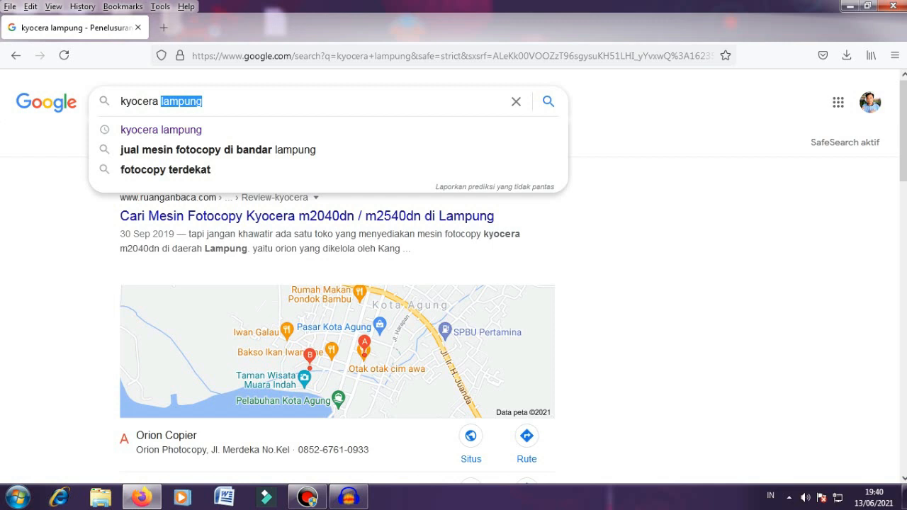
left_click(78, 203)
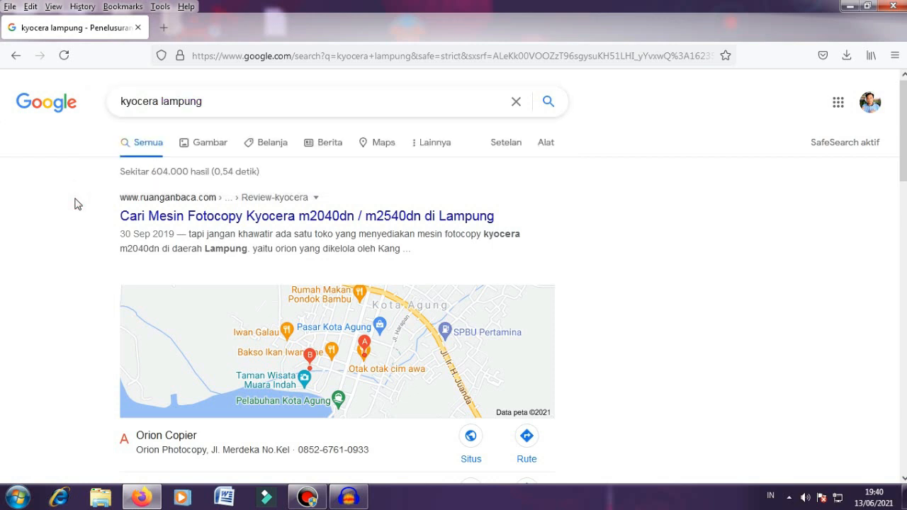
left_click(199, 222)
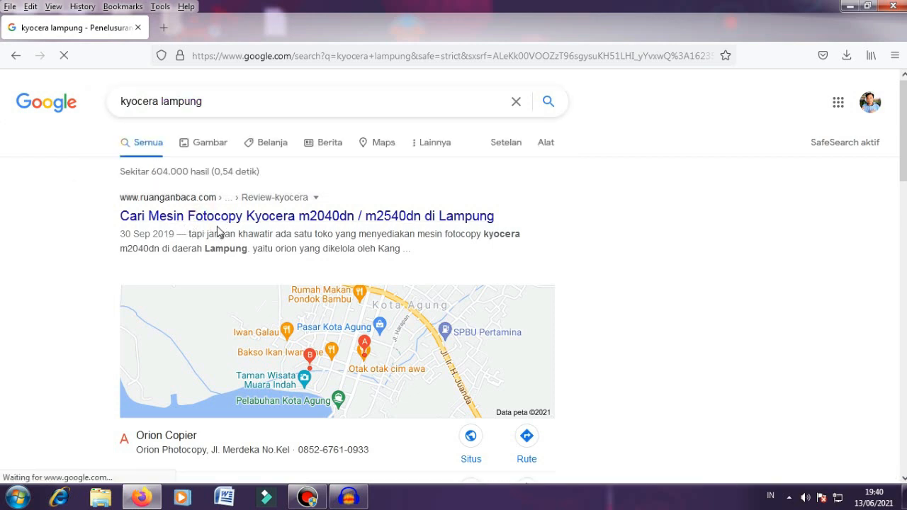
Step: Open the Kyocera article again in a background tab, then close that duplicate tab
right_click(279, 211)
left_click(306, 218)
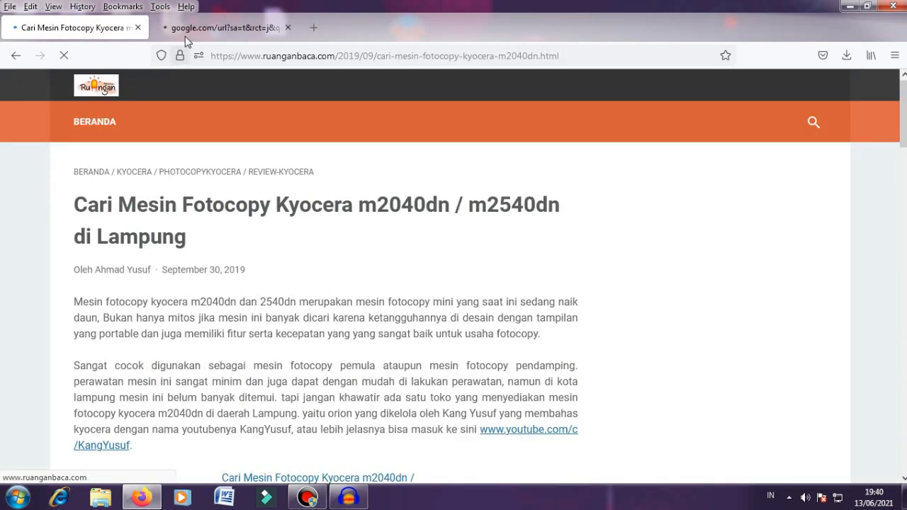
scroll(421, 247, "down", 10)
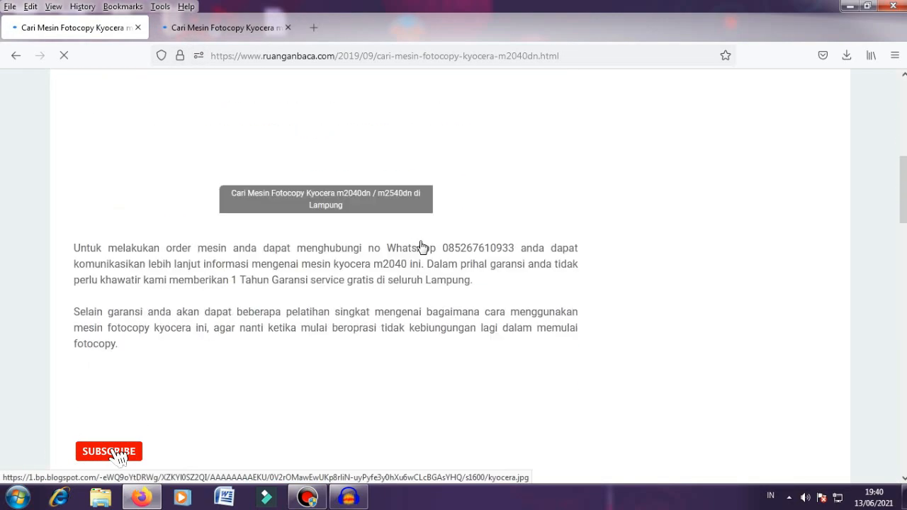
scroll(420, 246, "down", 15)
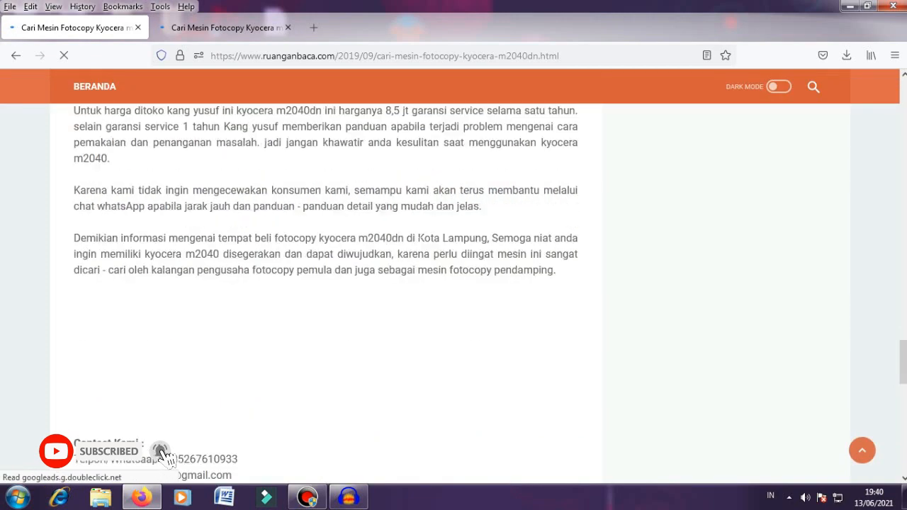
scroll(420, 240, "up", 10)
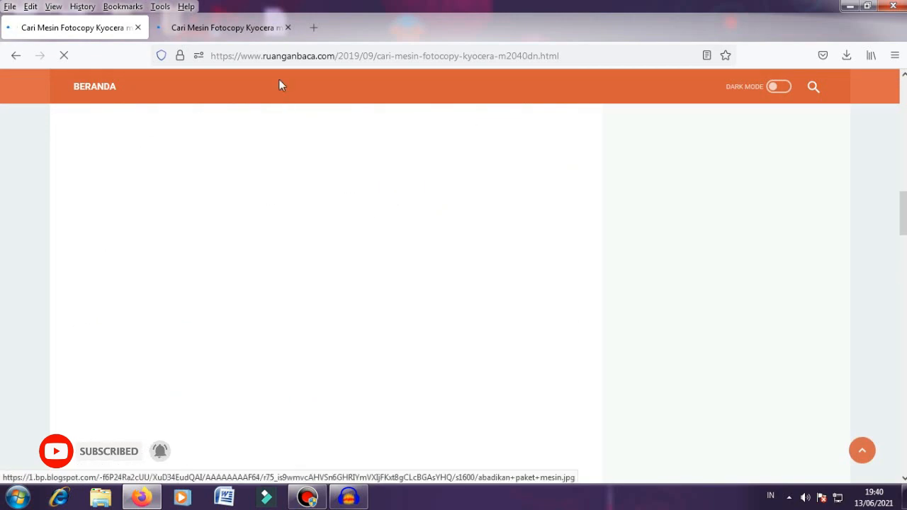
left_click(276, 32)
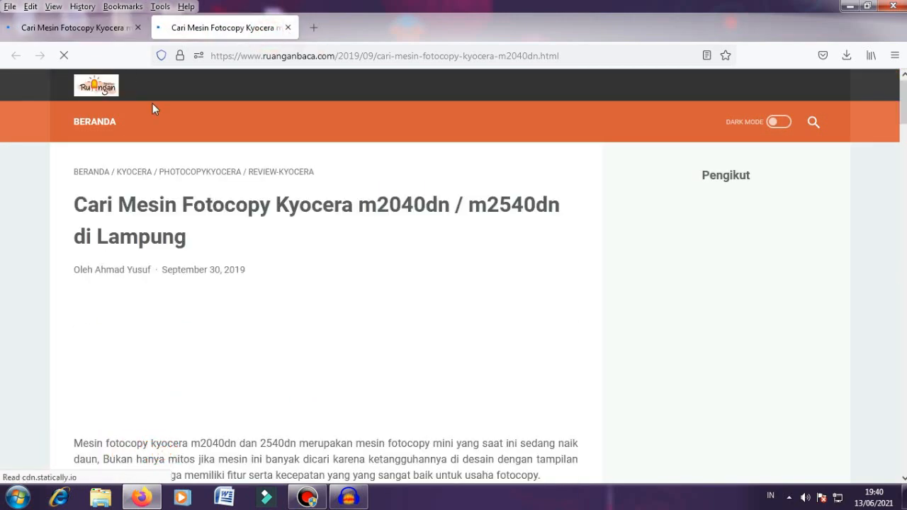
left_click(288, 28)
Step: Go to blogger.com to reach the bloggerpemula blog's posts dashboard
left_click(262, 55)
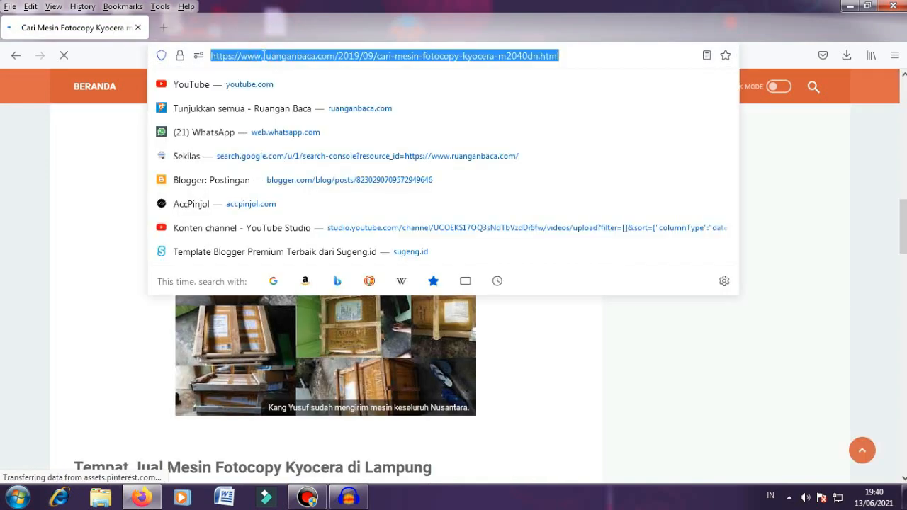
type("blog")
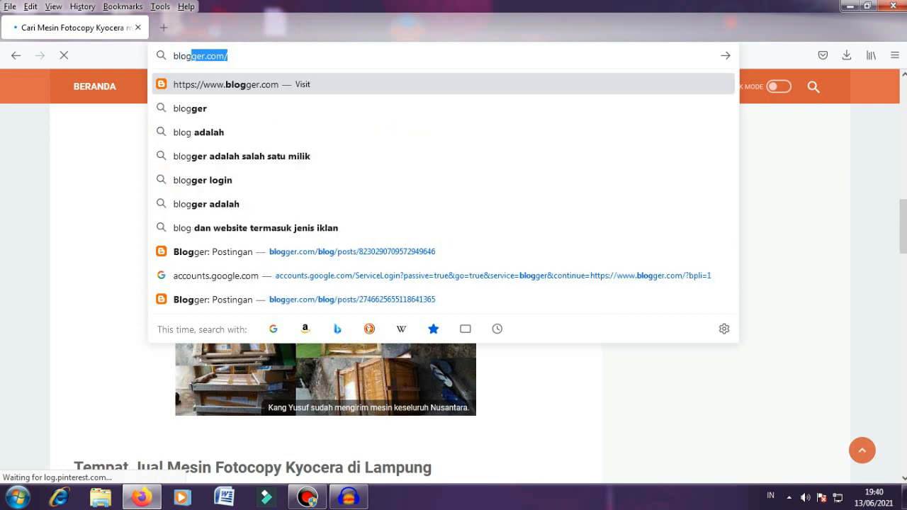
key("Escape")
left_click(244, 53)
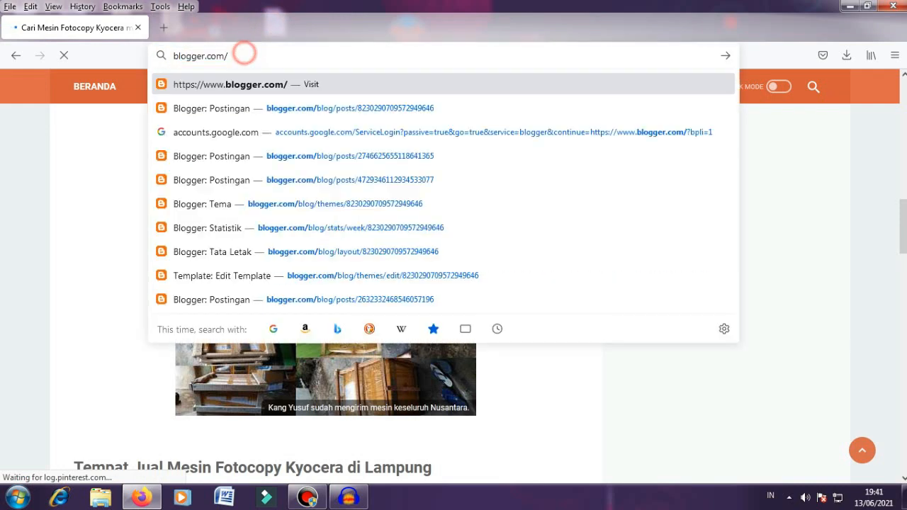
key("Return")
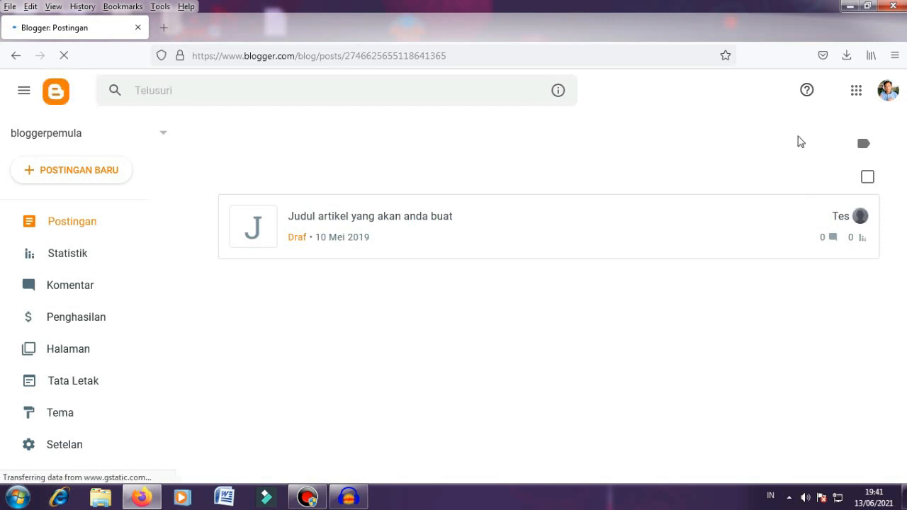
Step: Create a new blog from the blog list, titled 'Toko Amanah'
left_click(150, 136)
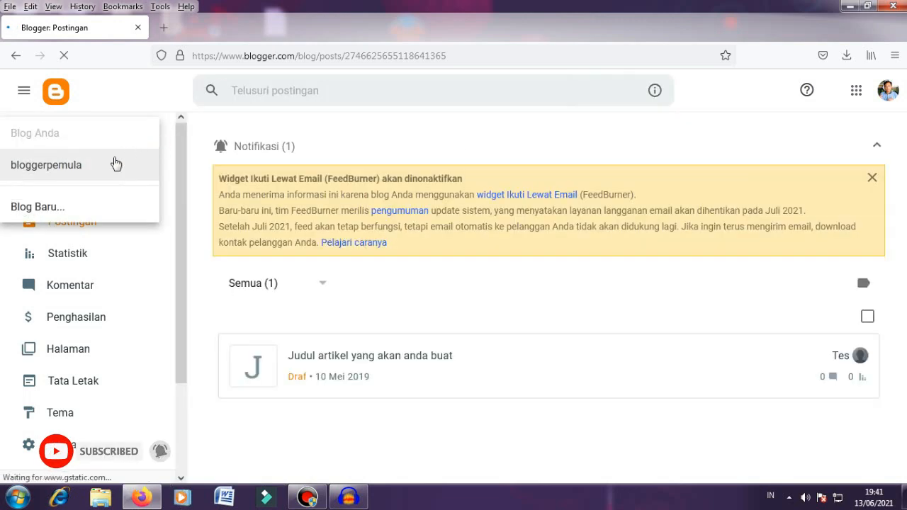
left_click(77, 206)
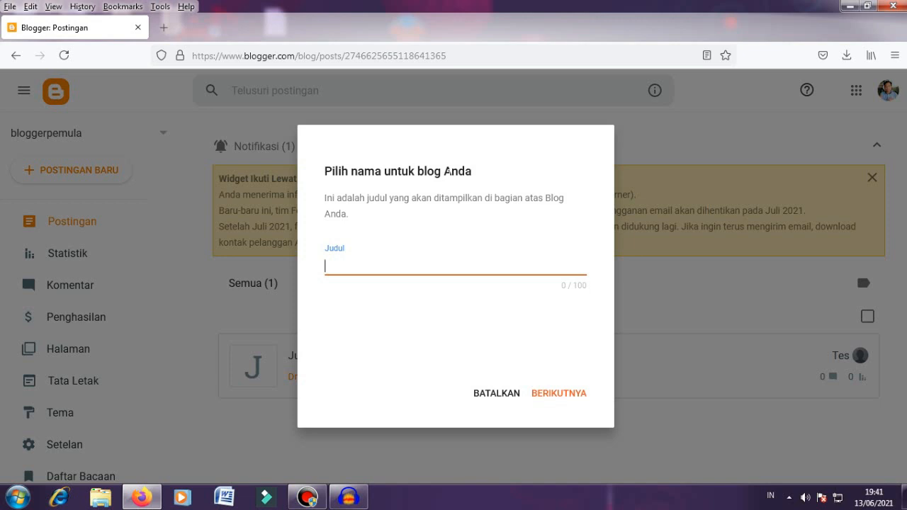
type("oko Aman")
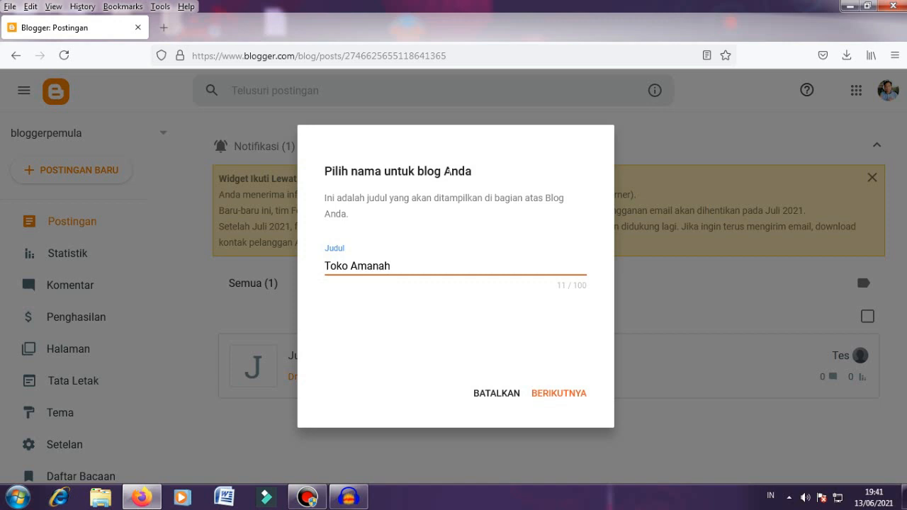
left_click(556, 396)
Step: Set the blog address to tokoamanahsamrinda.blogspot.com and save the new blog
left_click(425, 267)
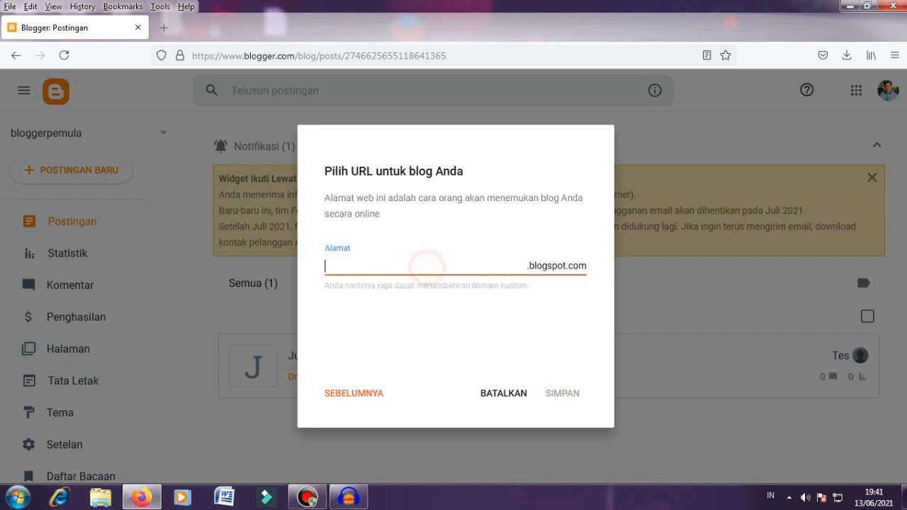
left_click(590, 265)
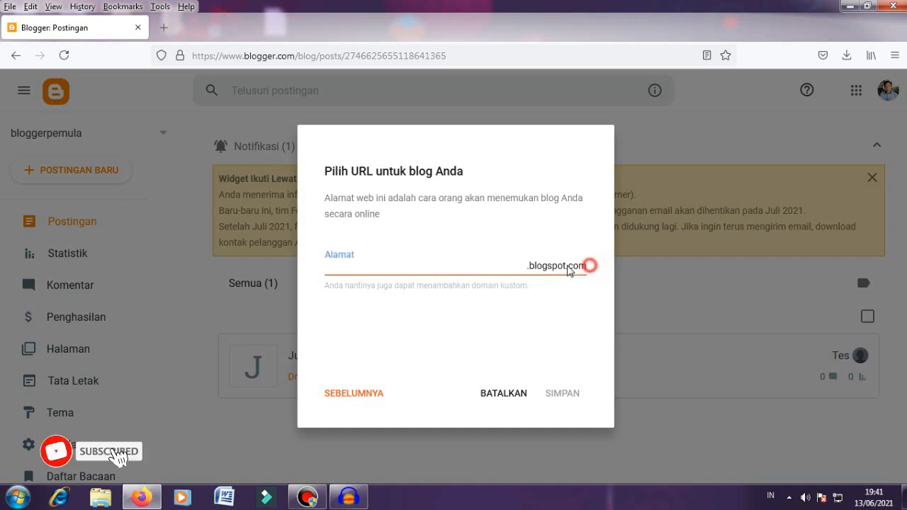
left_click(444, 258)
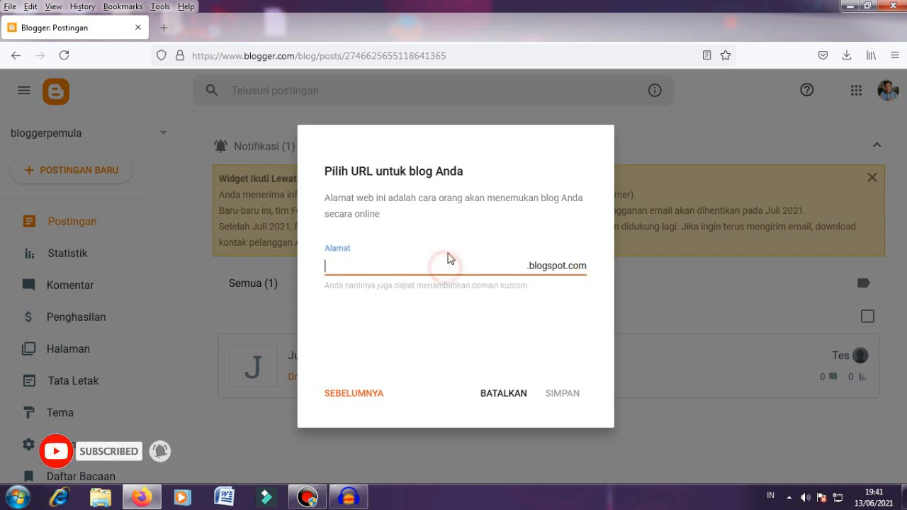
type("to")
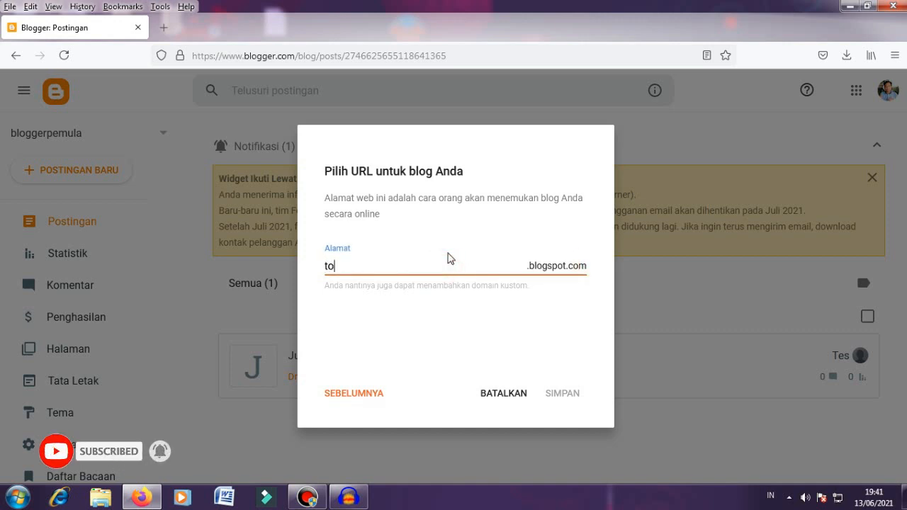
type("koamanah")
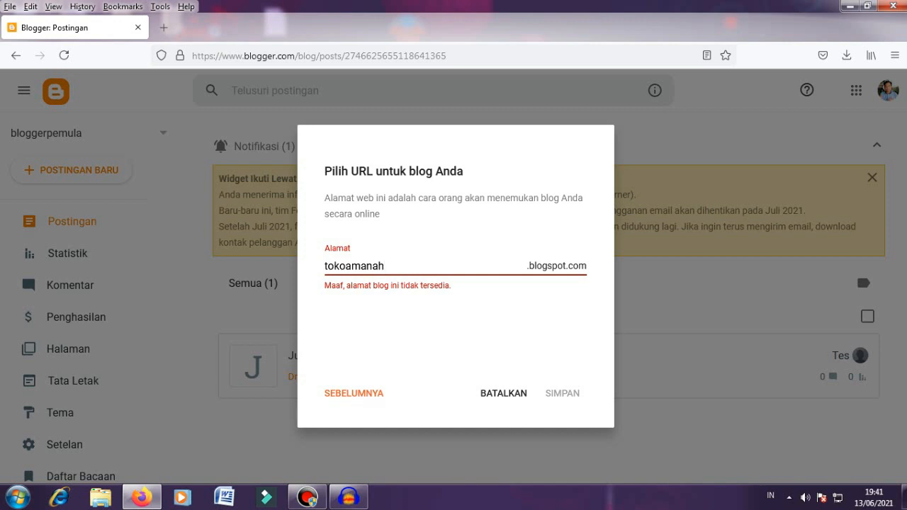
type("samrinda")
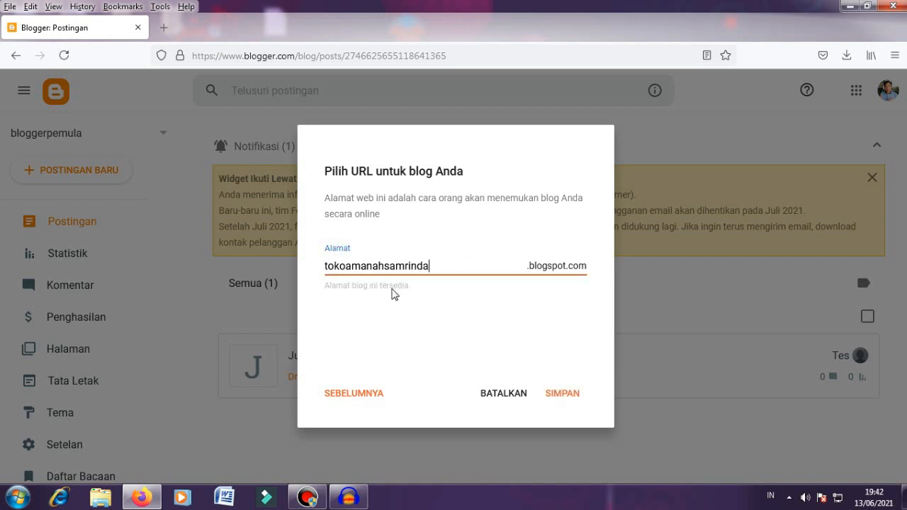
double_click(431, 266)
left_click(381, 244)
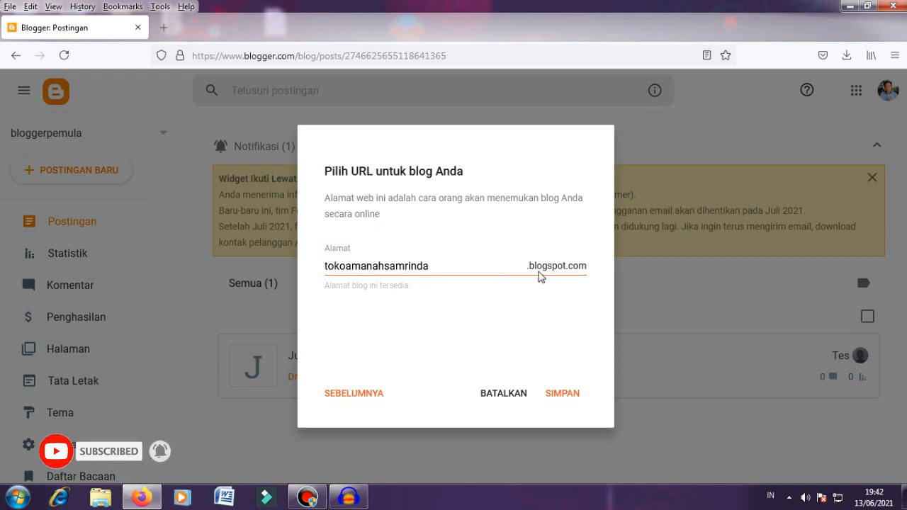
left_click(558, 397)
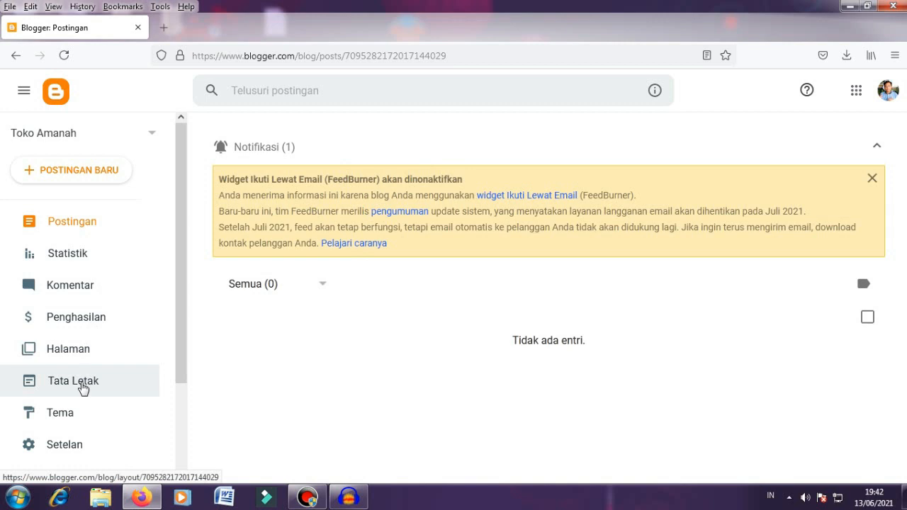
Step: View the live Toko Amanah blog from Tema, then start a new post
left_click(77, 410)
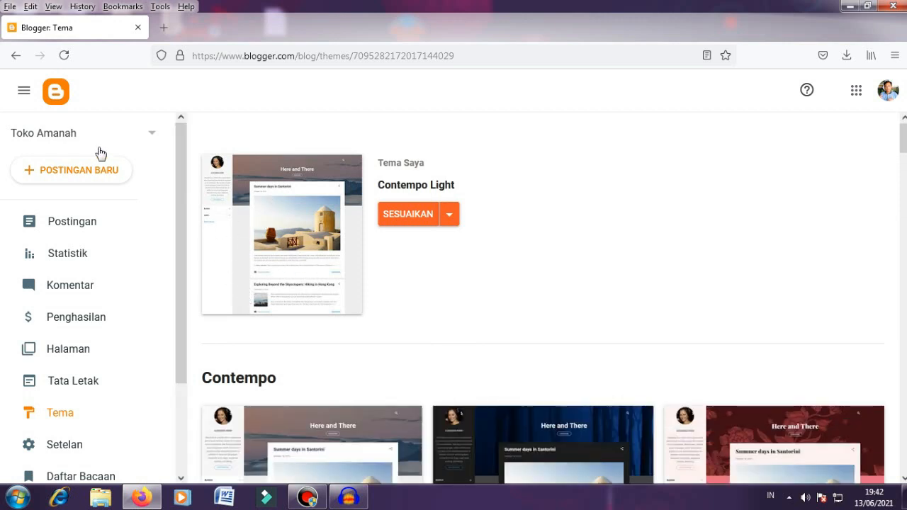
scroll(135, 328, "down", 2)
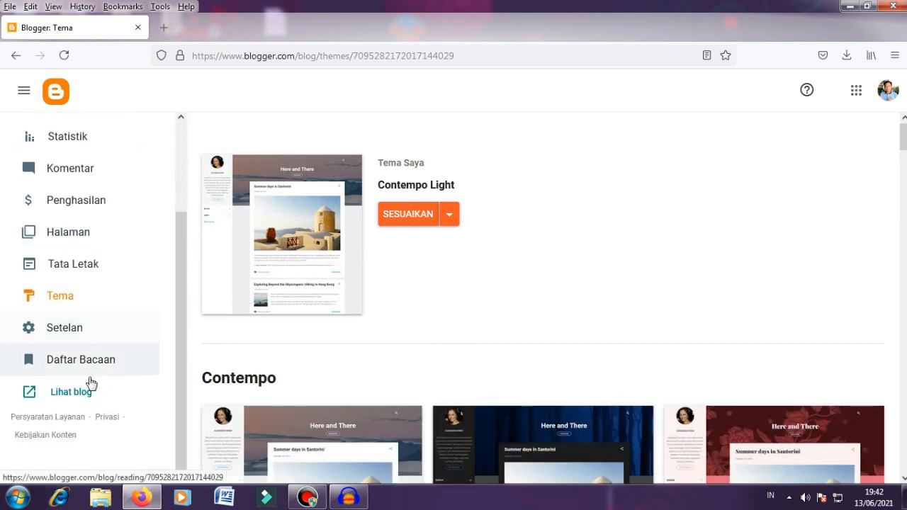
left_click(77, 395)
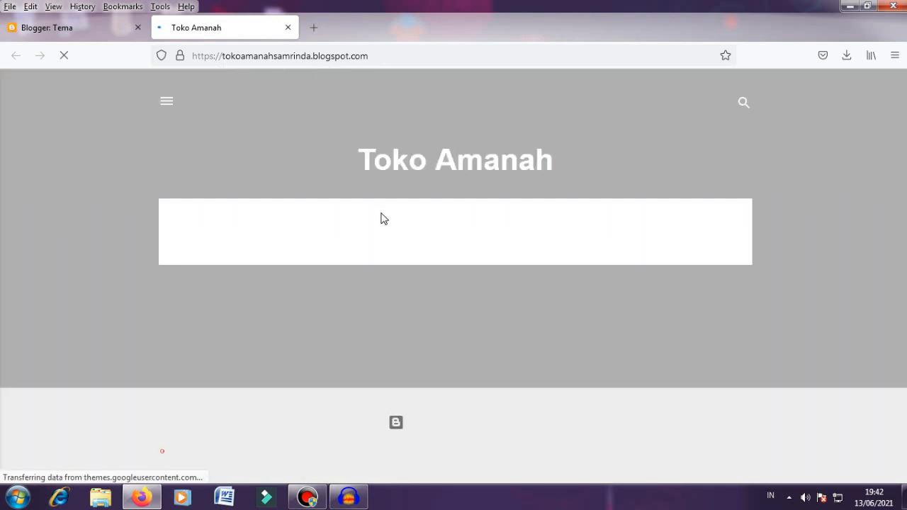
left_click(71, 28)
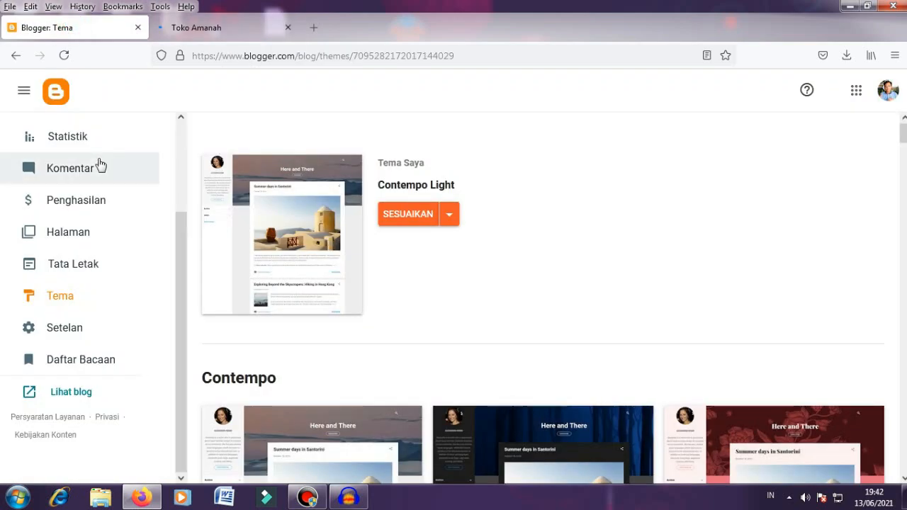
left_click(88, 176)
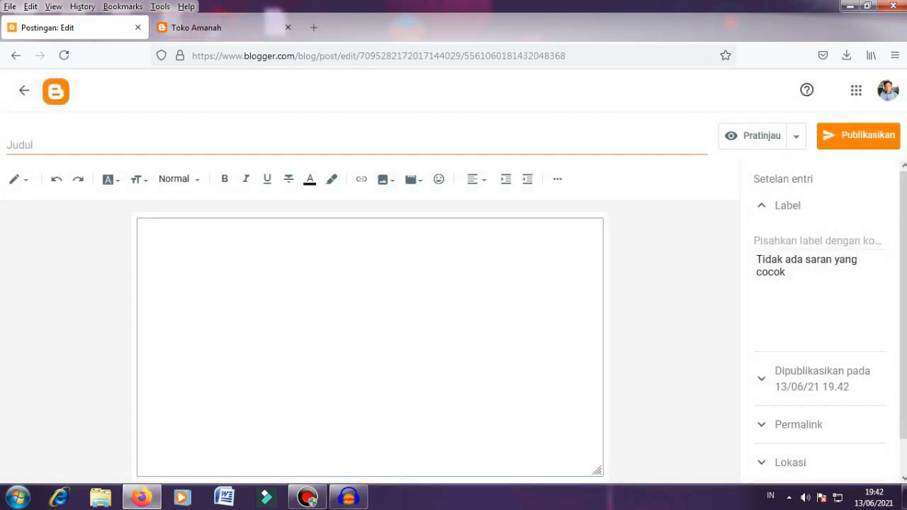
Step: Title the post 'Cetak Foto Ukuran 30 R' and describe cheap, good-quality 1 R–30 R photo printing
left_click(202, 148)
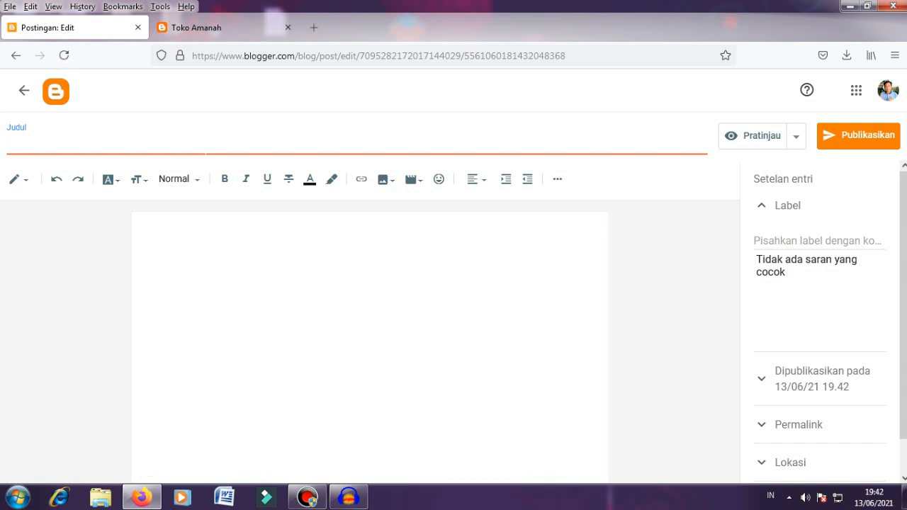
type("Cetak")
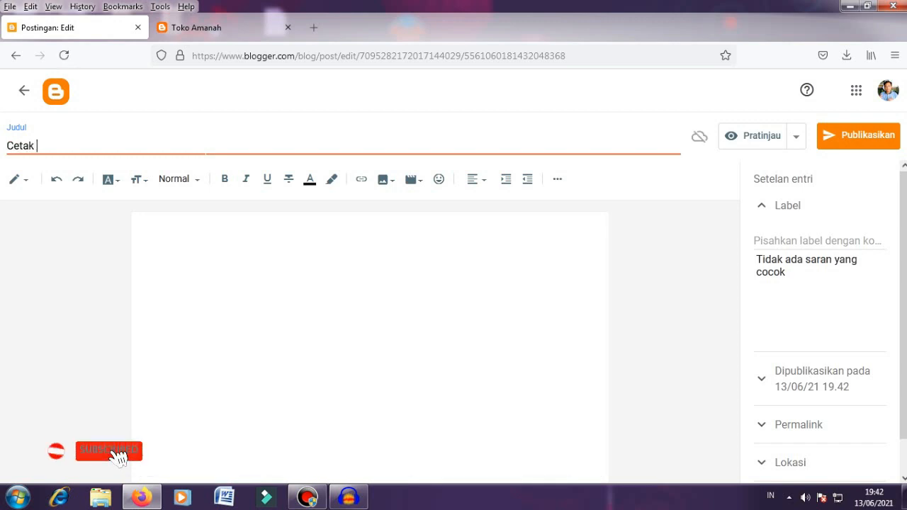
type(" Foto")
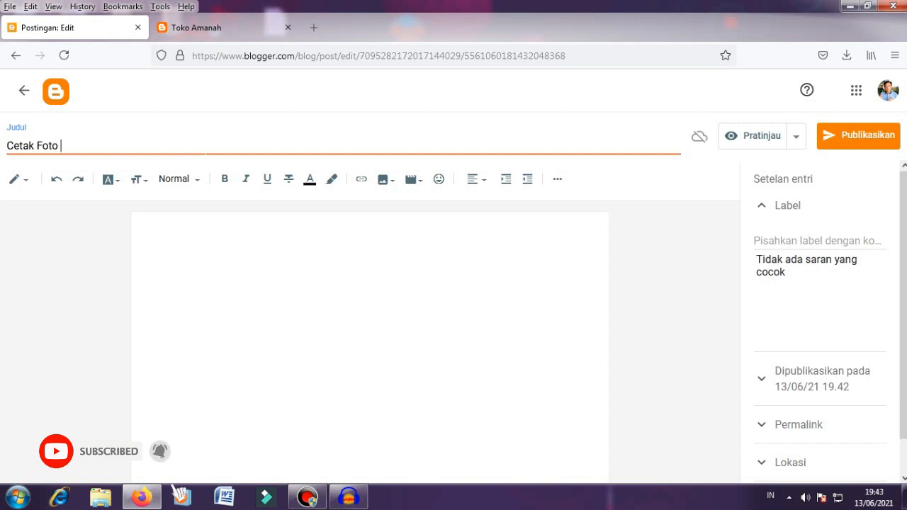
type(" Ukuran")
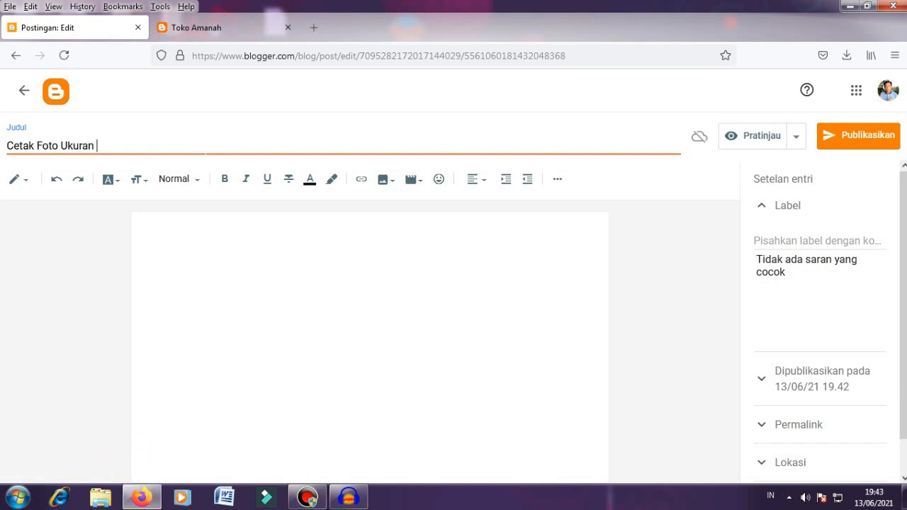
type(" 30 R")
left_click(202, 236)
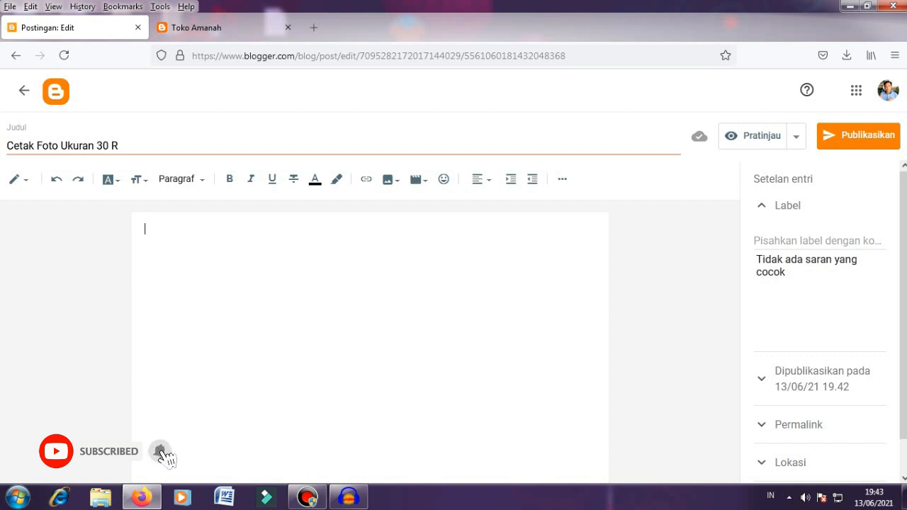
type("Kami menju")
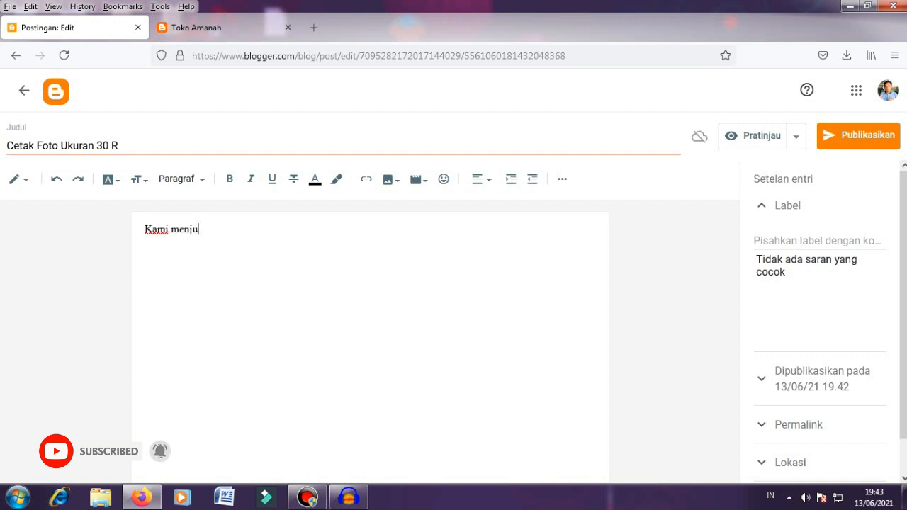
type("al! ")
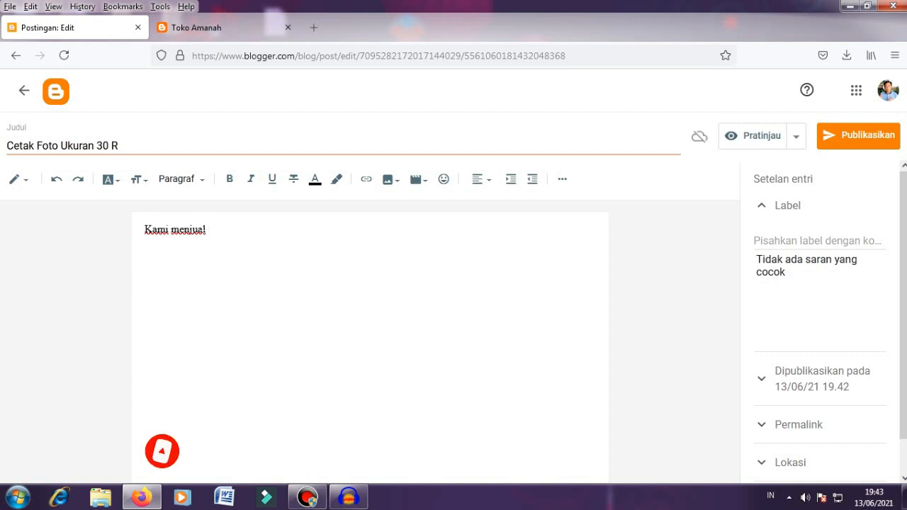
type("jasa cetak t")
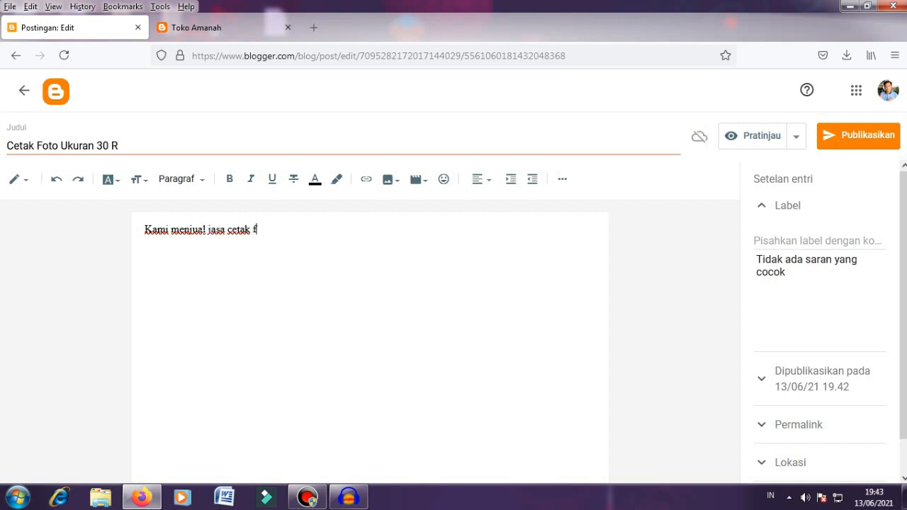
type("oto berbagai u")
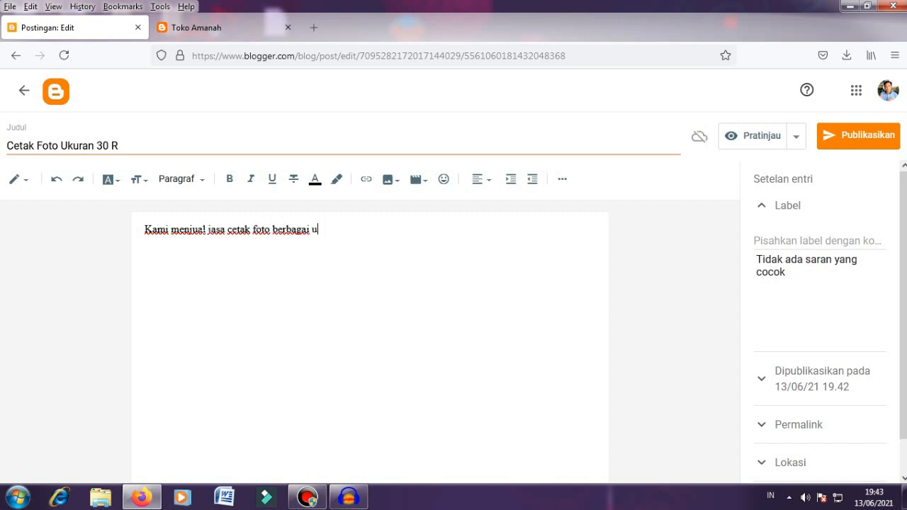
type("kuran mulai da")
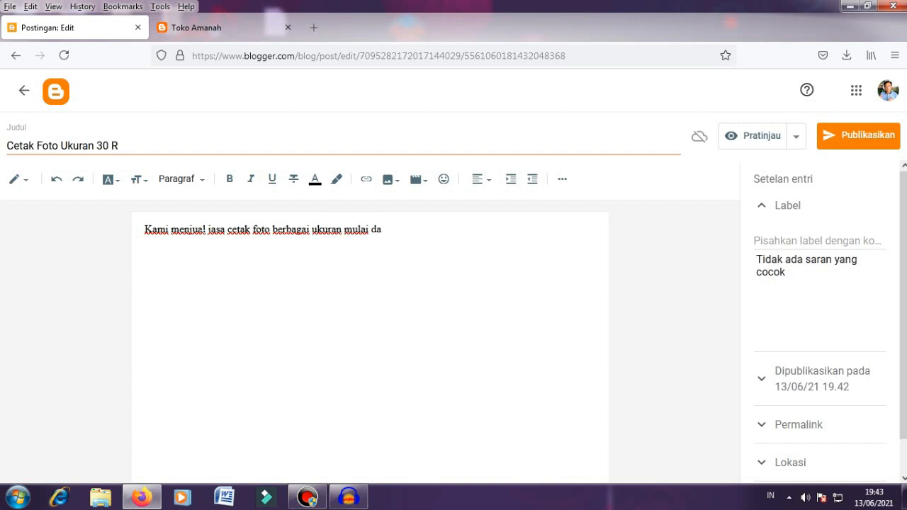
type("ri 1 R sampai dengan ")
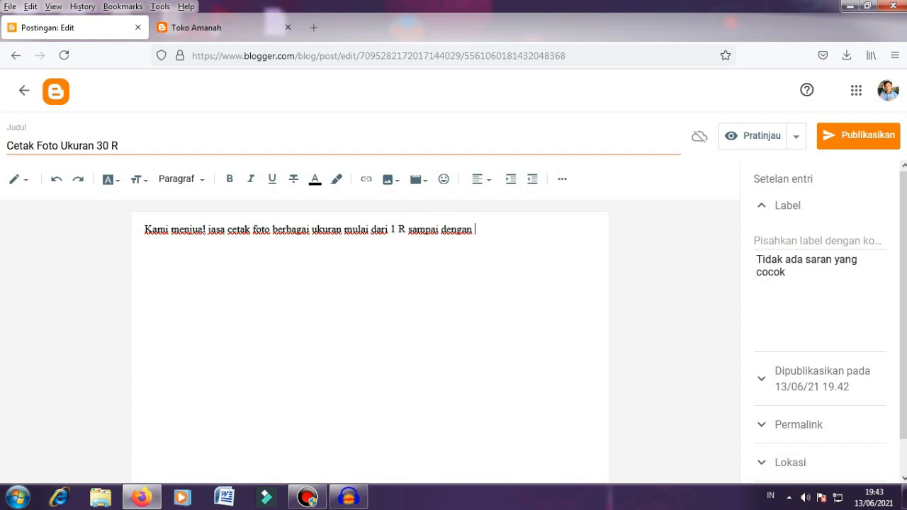
type("30 R dengan harg")
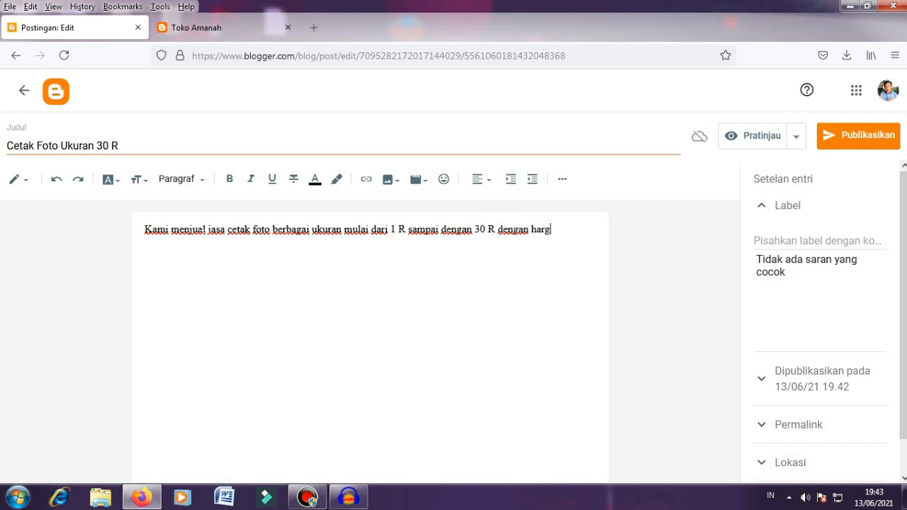
type("a murah dan ")
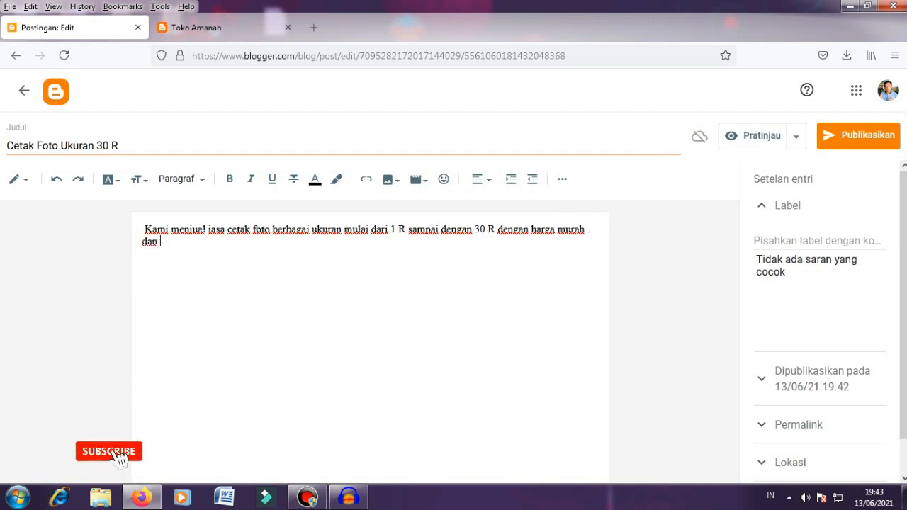
type("kwalitas")
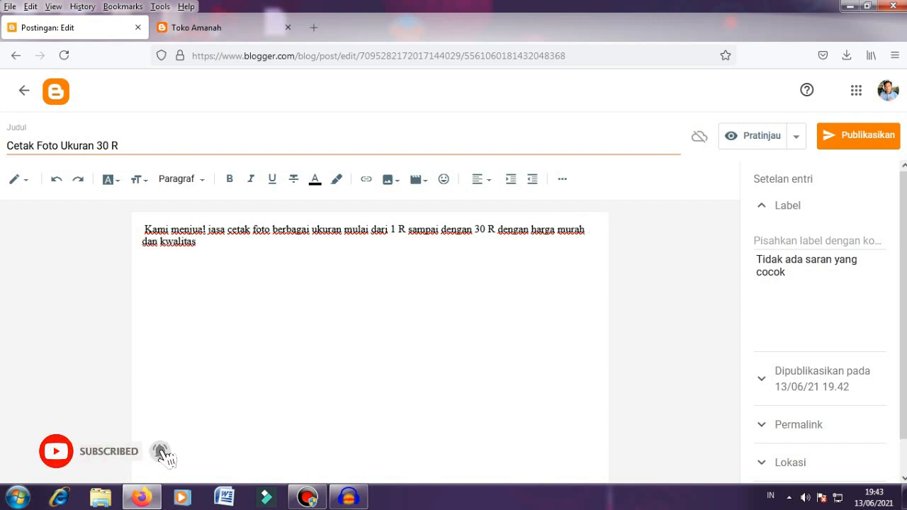
type(" oke.")
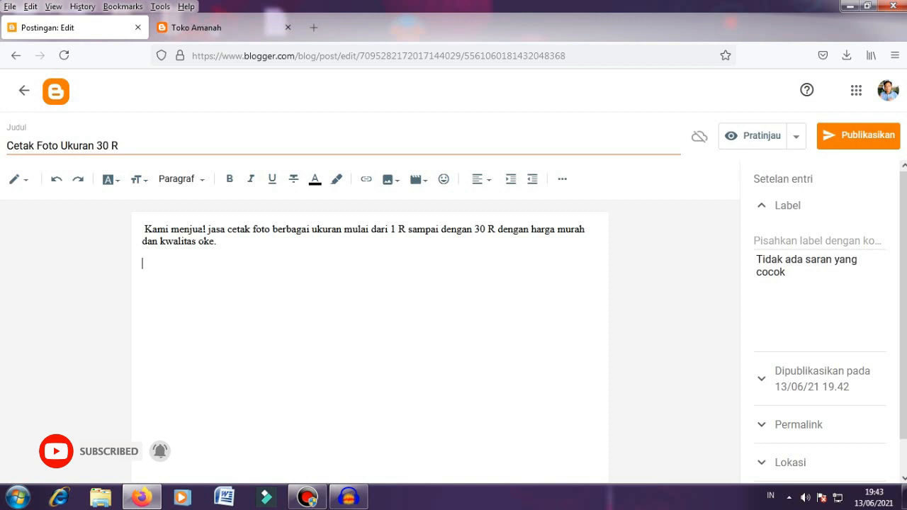
key("Return")
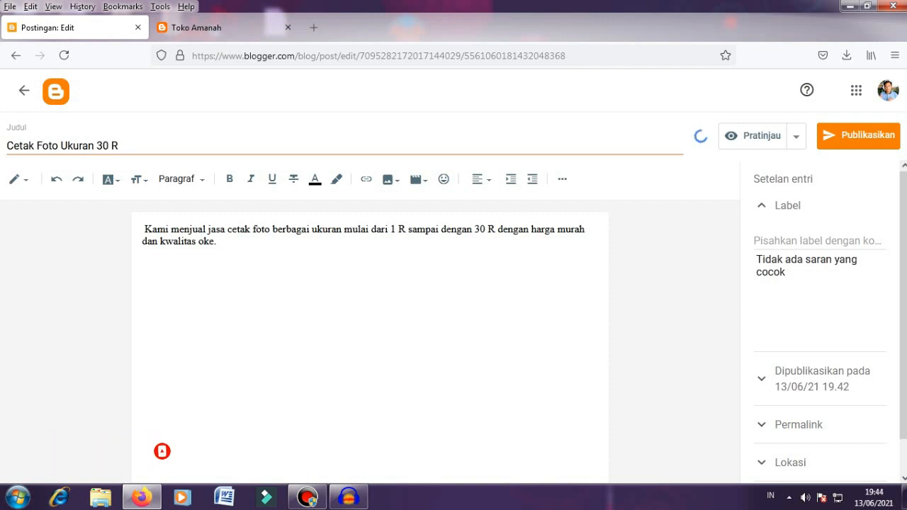
Step: Upload 'fuser film mesin fotocopy' from the computer and insert it below the description
left_click(389, 180)
left_click(436, 214)
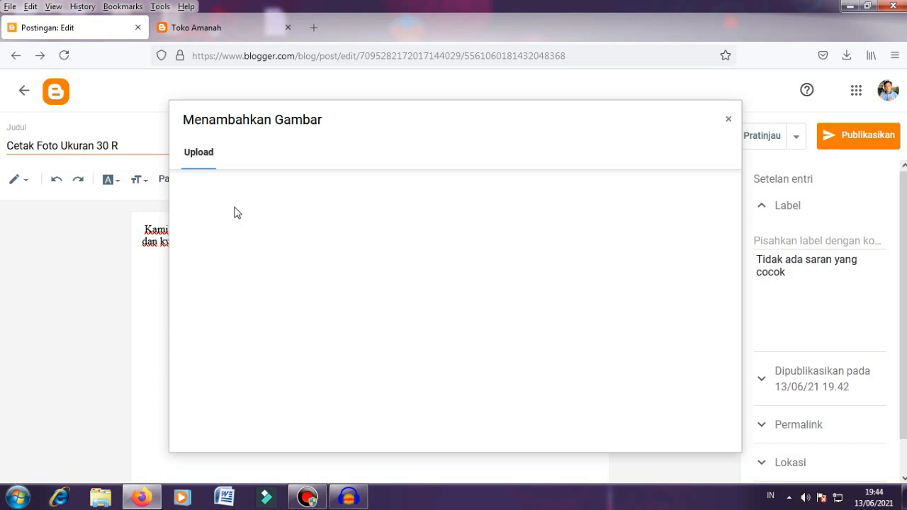
left_click(215, 190)
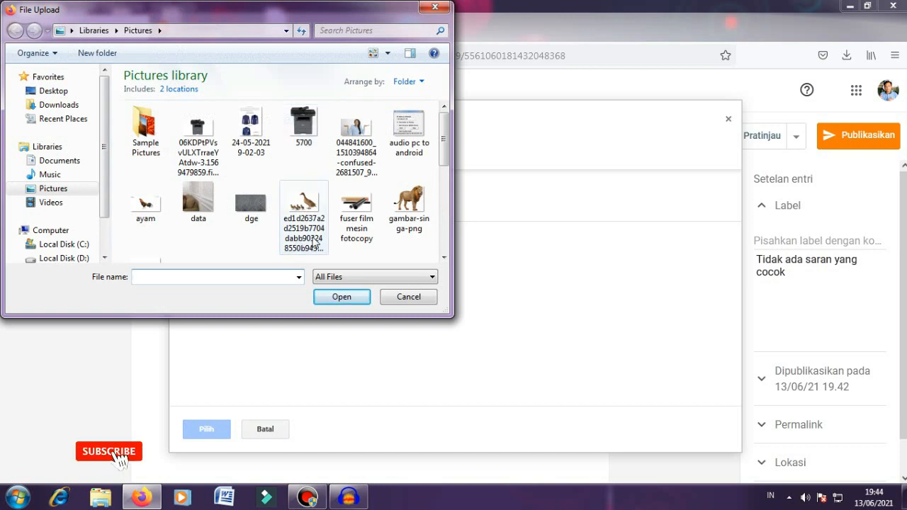
left_click(356, 209)
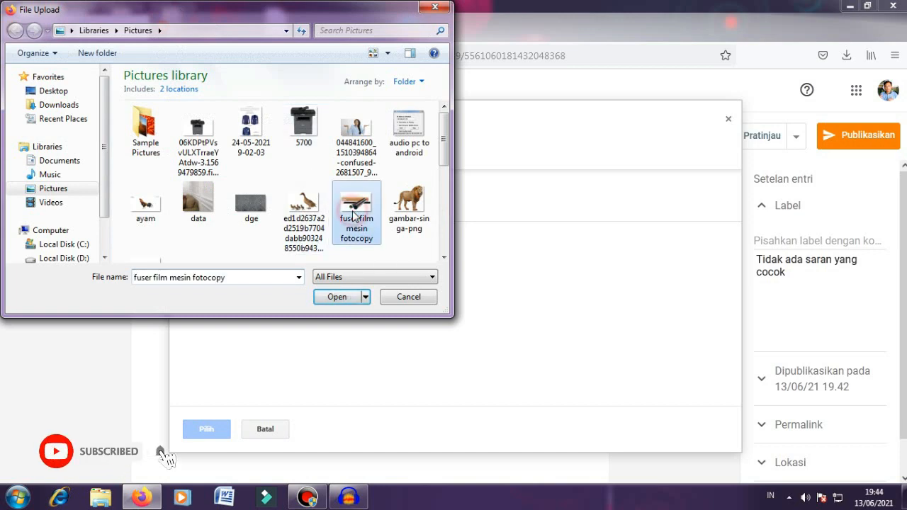
left_click(340, 297)
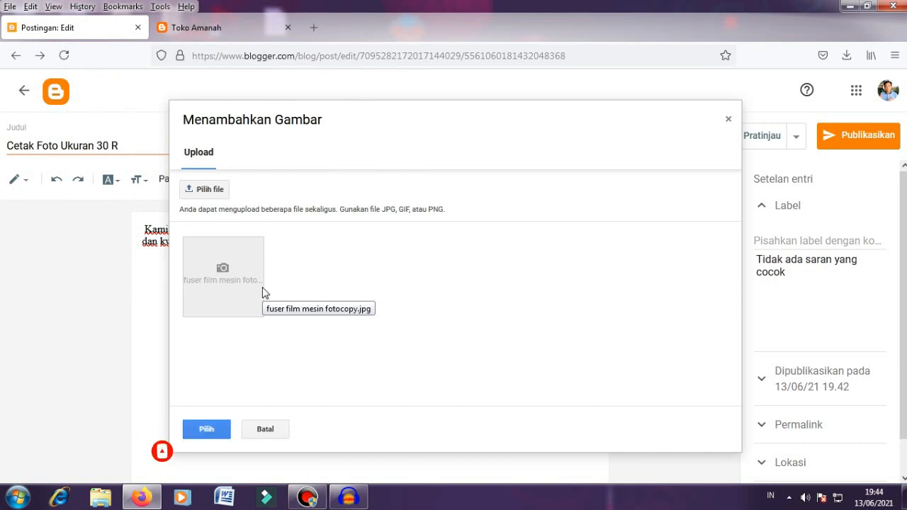
left_click(209, 430)
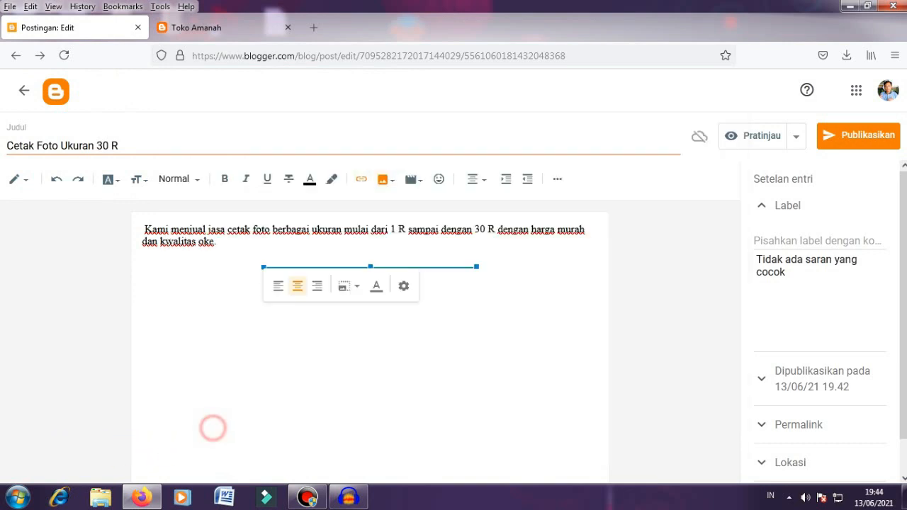
left_click(296, 386)
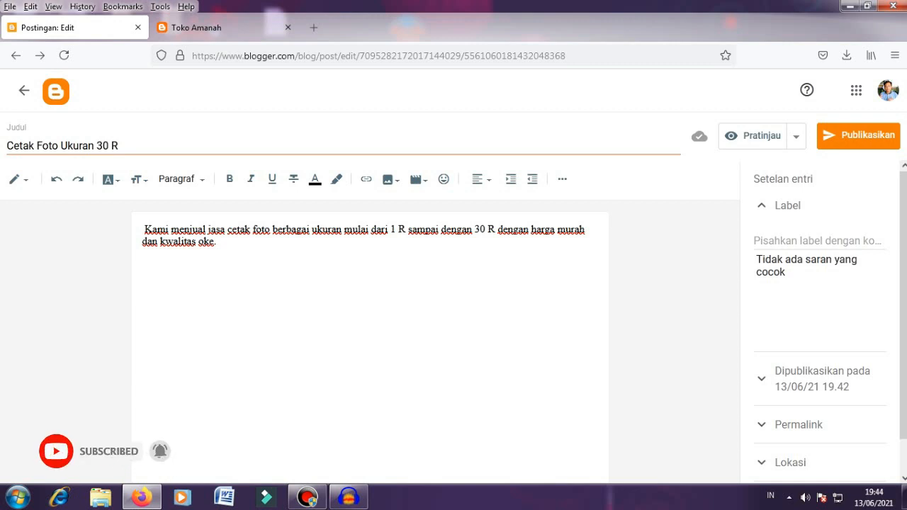
Step: Add the line 'Harga cetak Rp. 60.000' below the image and start a new paragraph
type("Harga ce")
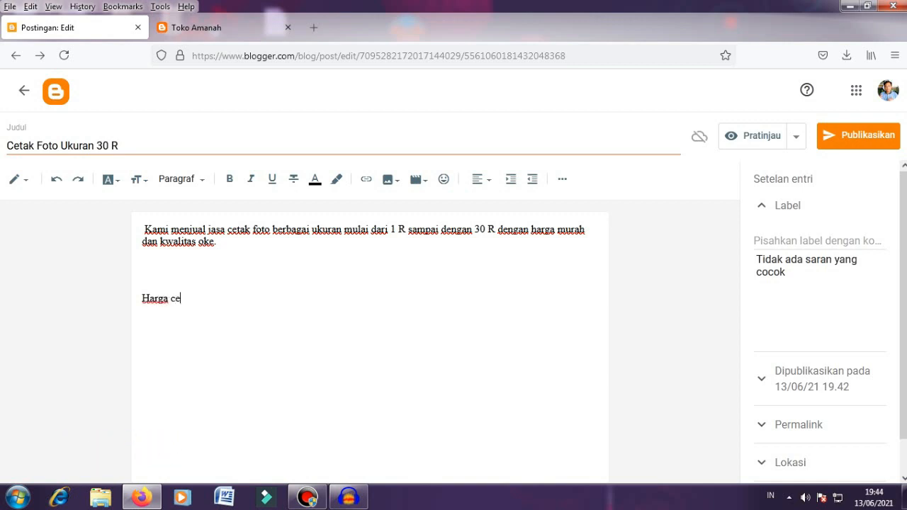
type("tak Rp. 60.000")
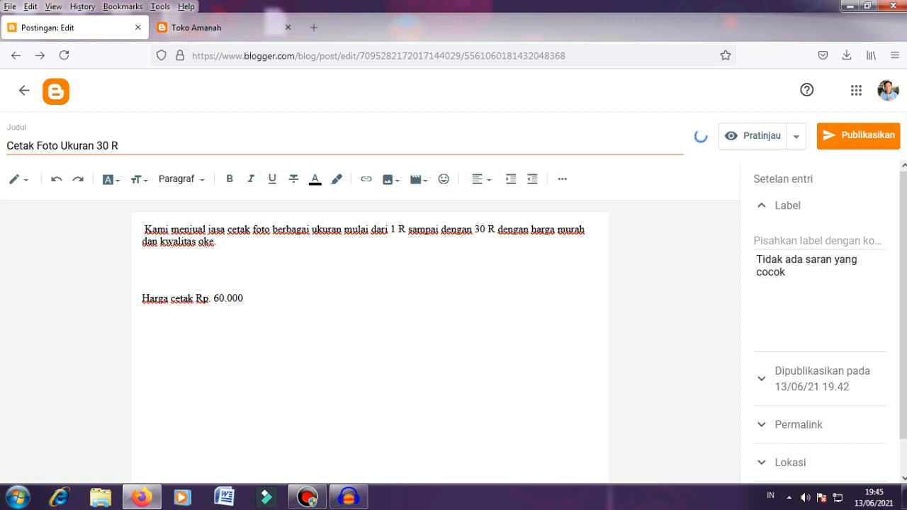
key("Return")
Step: Add the ordering line 'Untuk pemesanan hub.' followed by the contact phone number
type("Untuk pe")
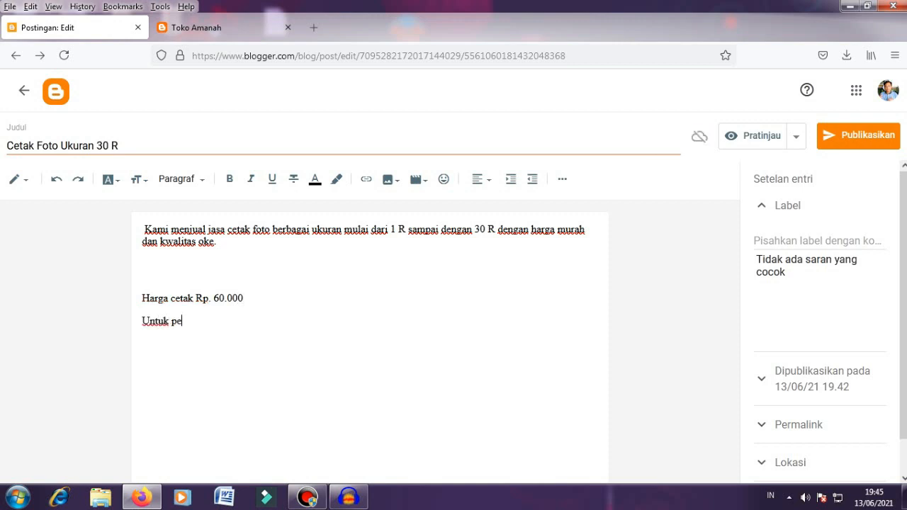
type("mesanan hub")
key("ctrl+v")
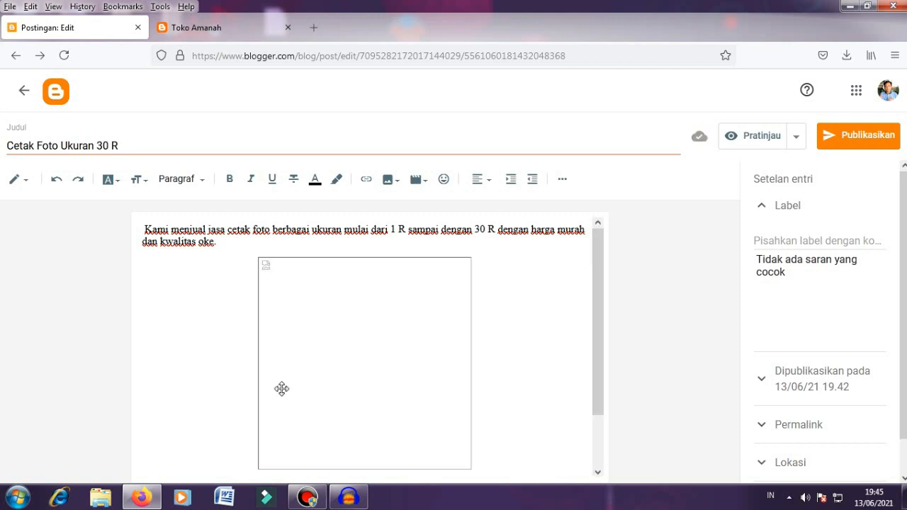
scroll(281, 388, "down", 2)
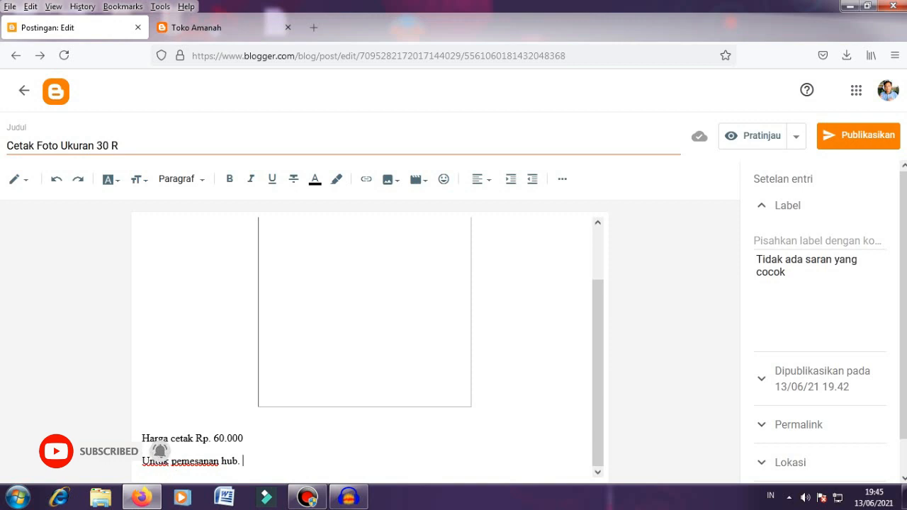
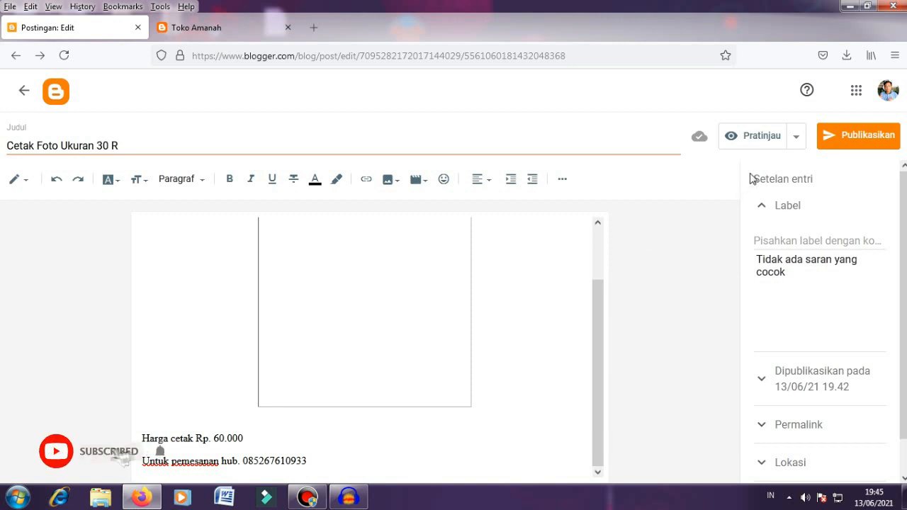
Step: Publish and confirm the 'Cetak Foto Ukuran 30 R' post, then view it live on the blog
left_click(848, 136)
left_click(543, 314)
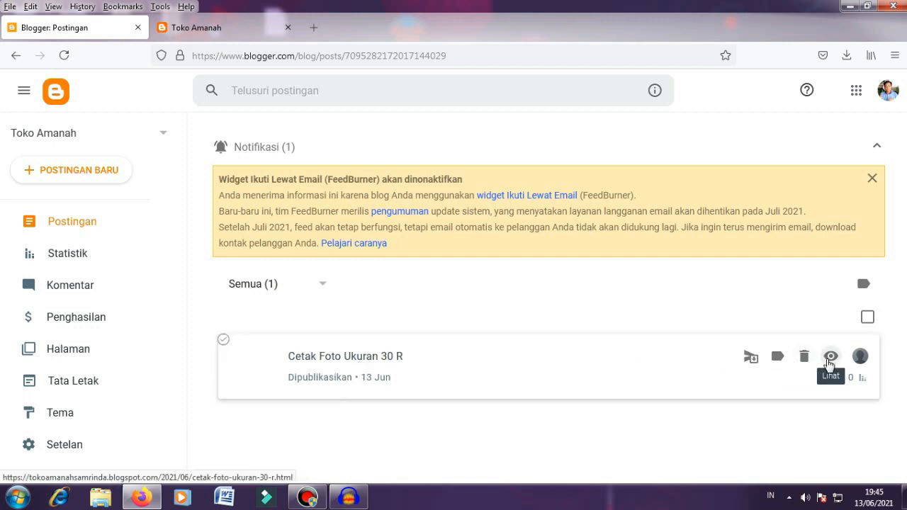
left_click(829, 357)
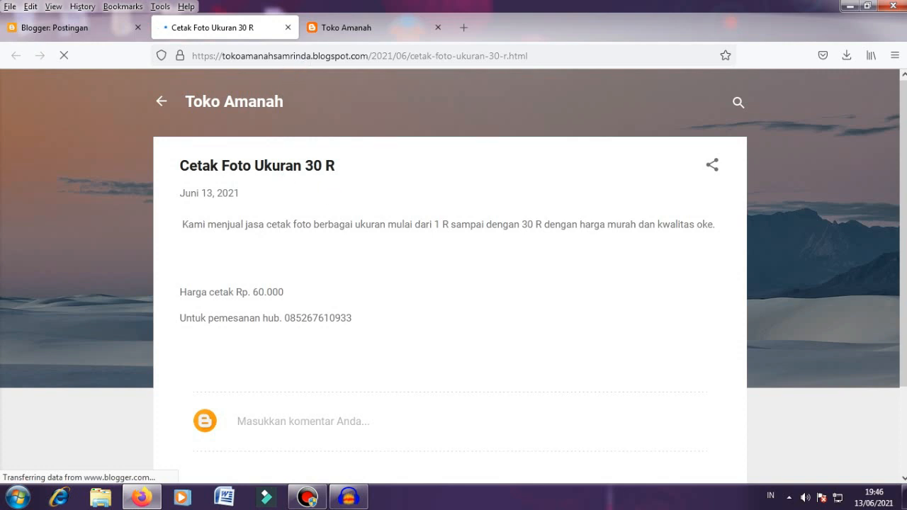
Step: Remove the post path from the URL to load the Toko Amanah home page
left_click(304, 55)
left_click_drag(368, 55, 528, 55)
key("BackSpace")
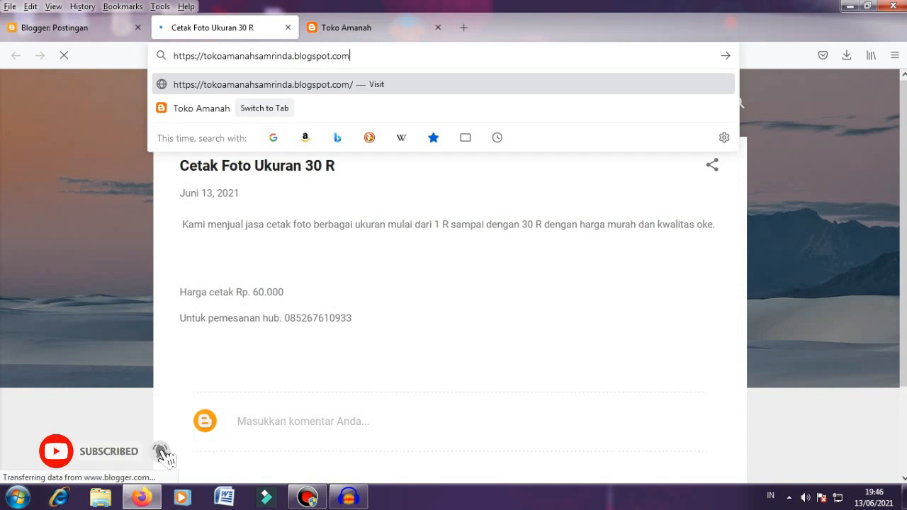
key("Return")
scroll(421, 259, "down", 2)
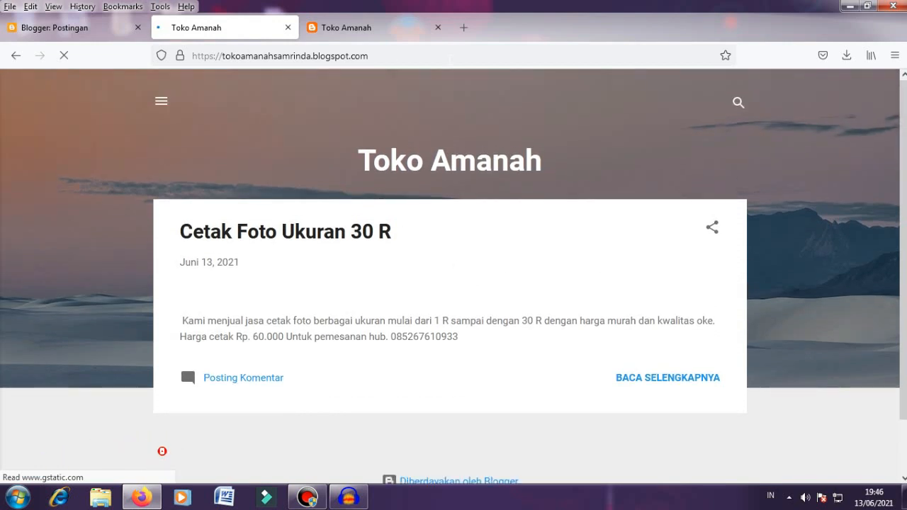
Step: Select the blog's web address in the address bar and dismiss the address suggestions
left_click_drag(446, 57, 214, 56)
left_click(91, 103)
left_click(380, 56)
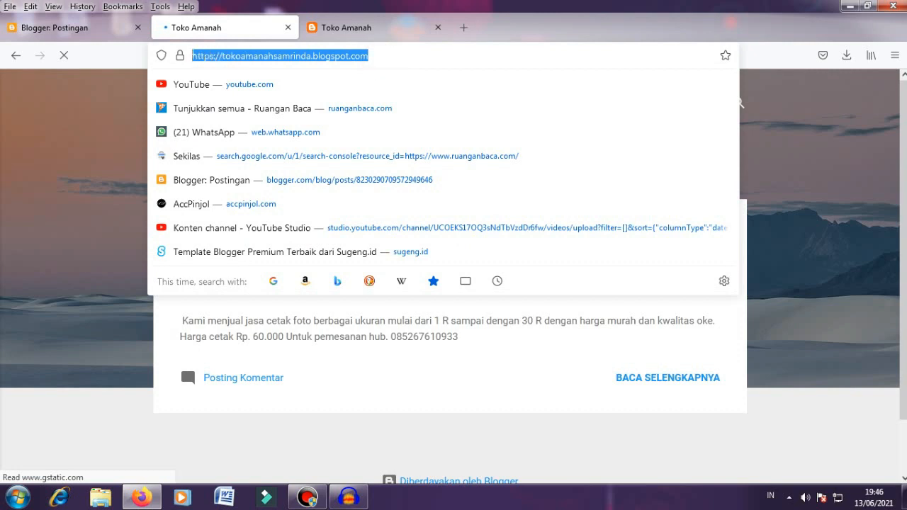
left_click(507, 30)
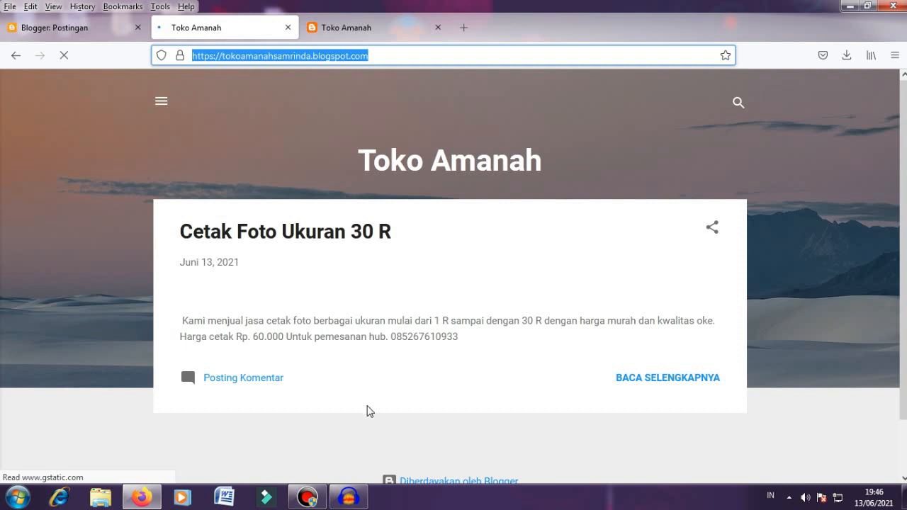
left_click(307, 496)
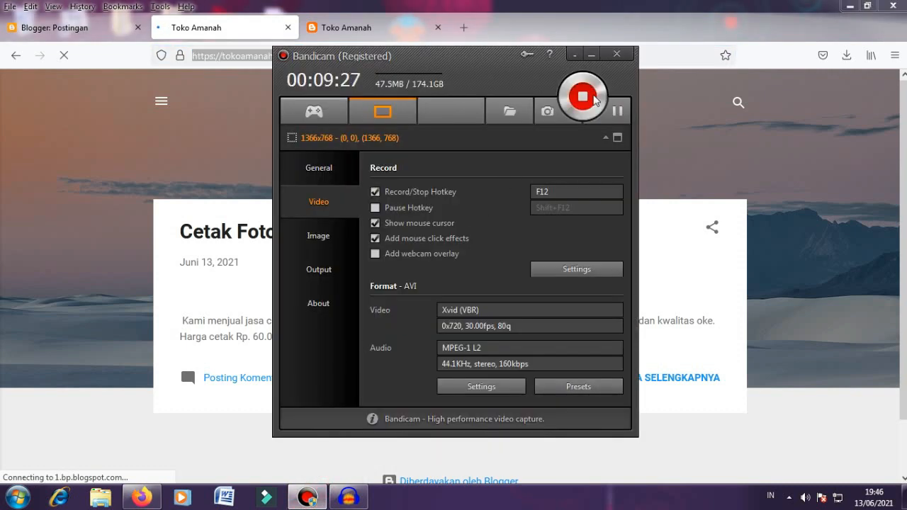